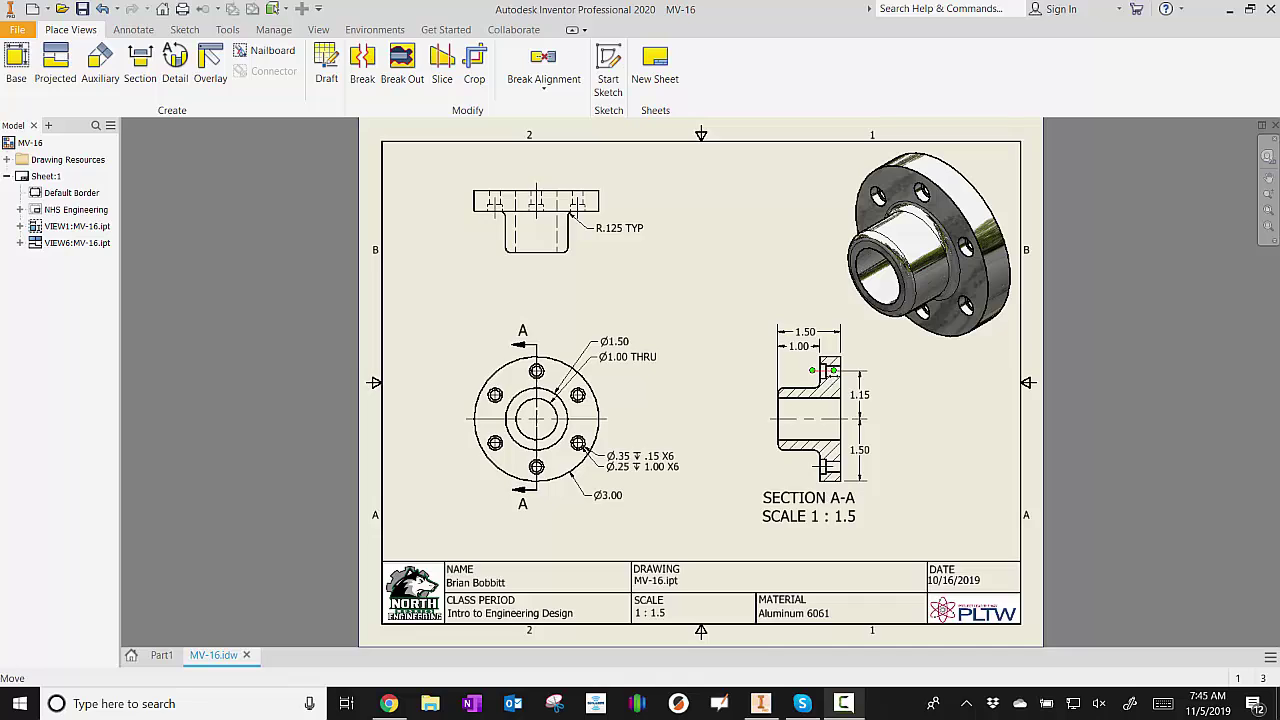
Create a new drawing from the NHS Engineering.idw template.
scroll(826, 368, "up", 5)
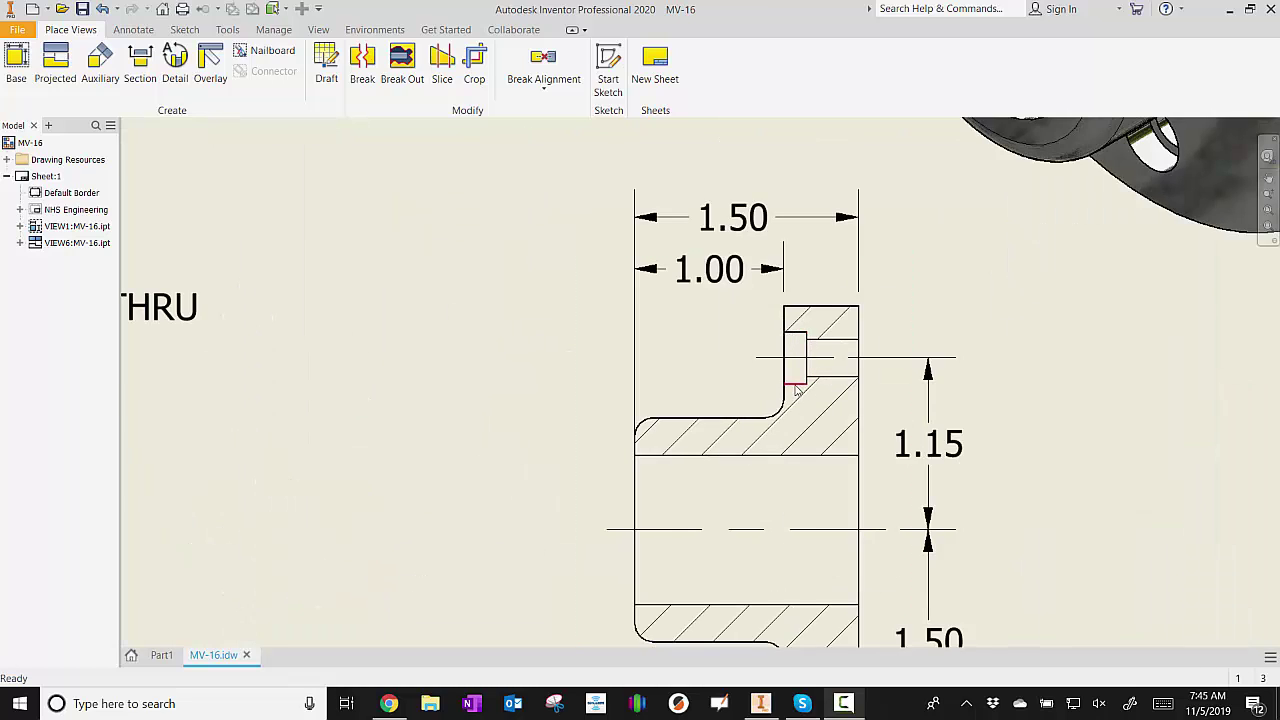
scroll(828, 378, "down", 3)
scroll(828, 378, "down", 3)
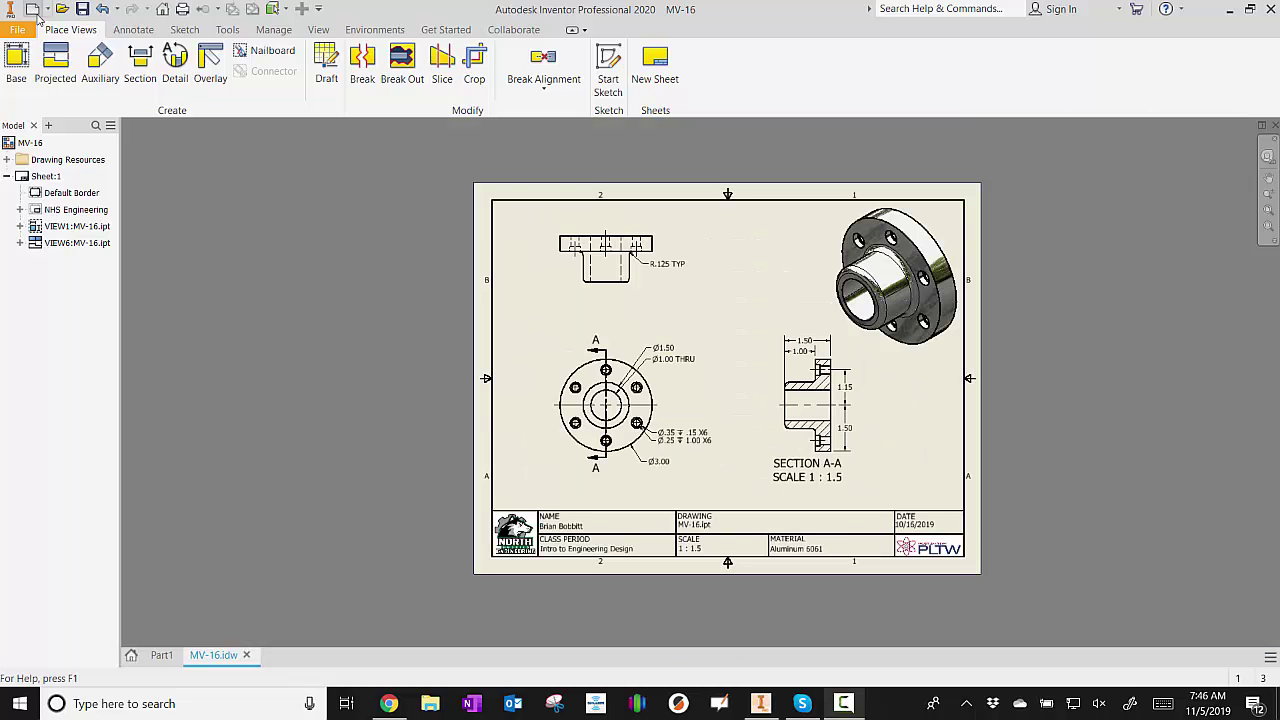
left_click(33, 10)
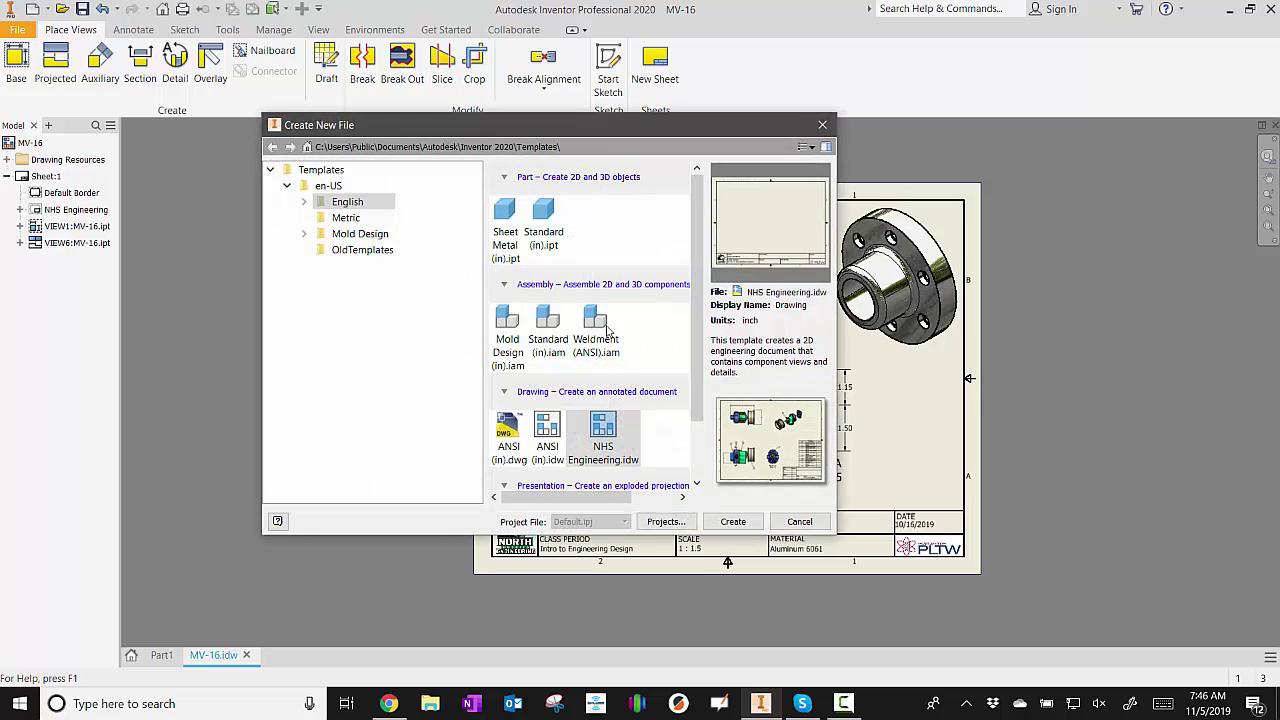
double_click(604, 428)
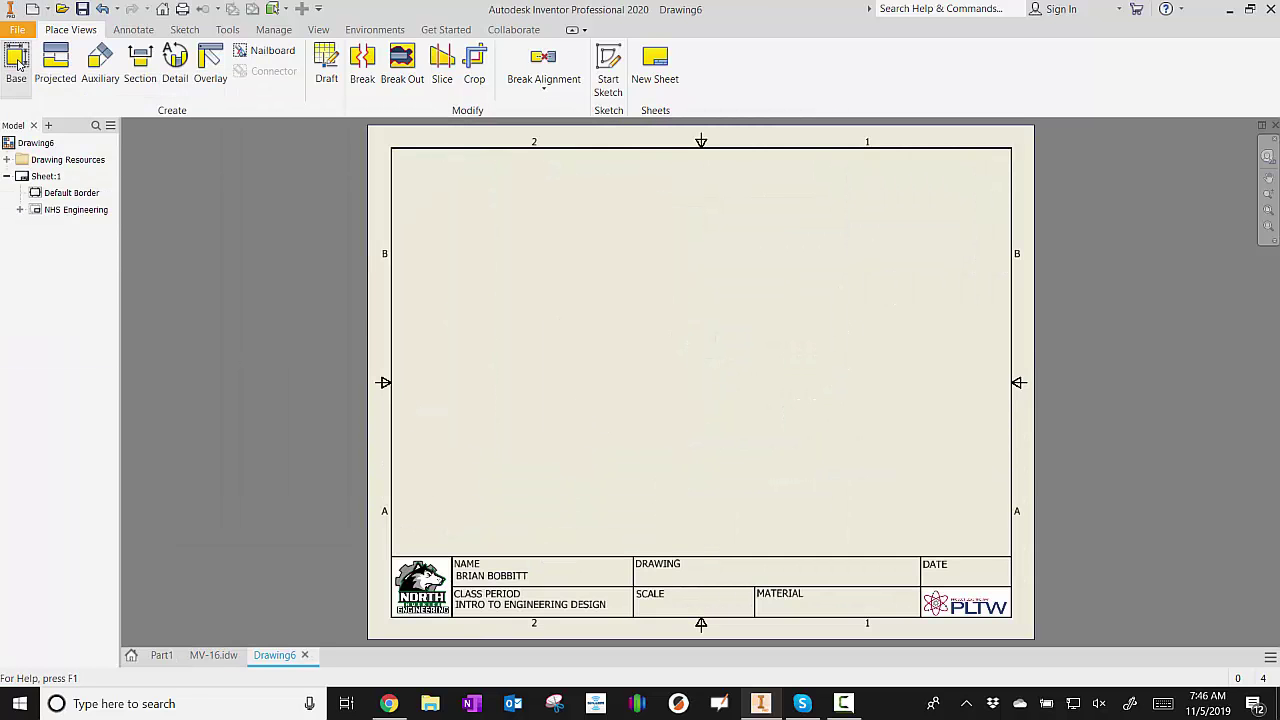
Start a base view and load the MV-16 part from the Detail Drawings folder as its model.
left_click(18, 64)
left_click(242, 295)
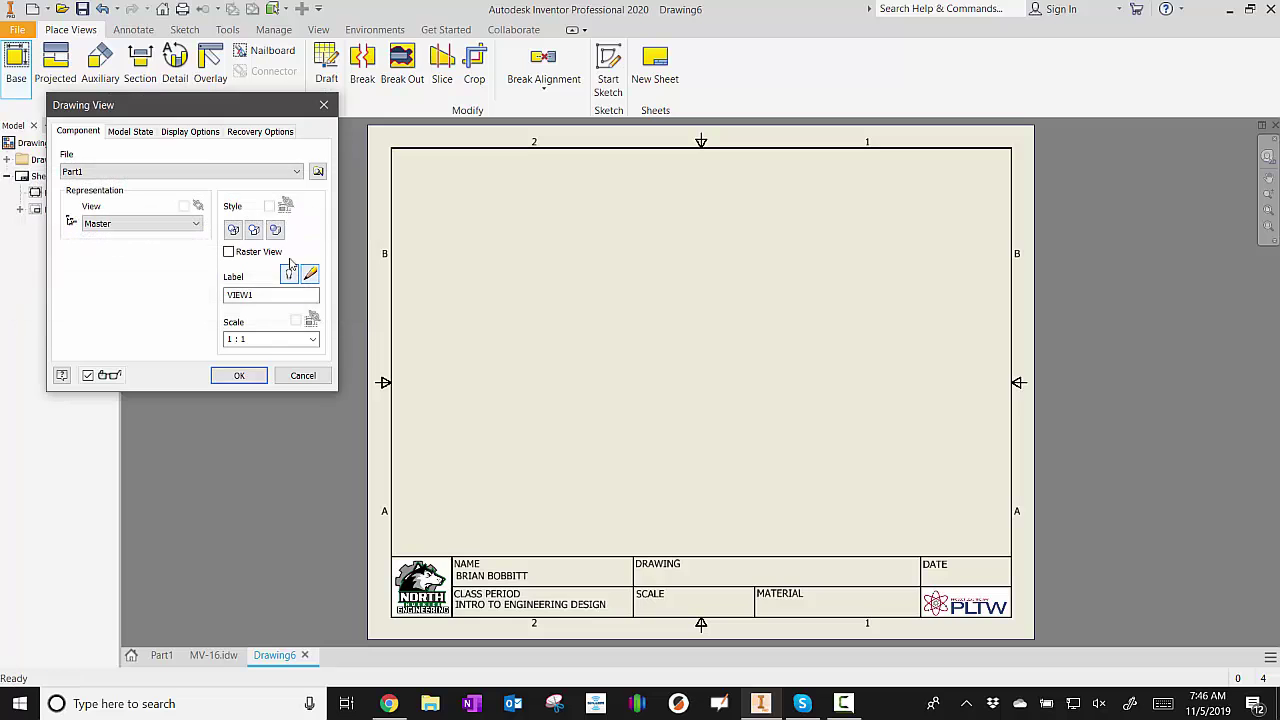
left_click(318, 172)
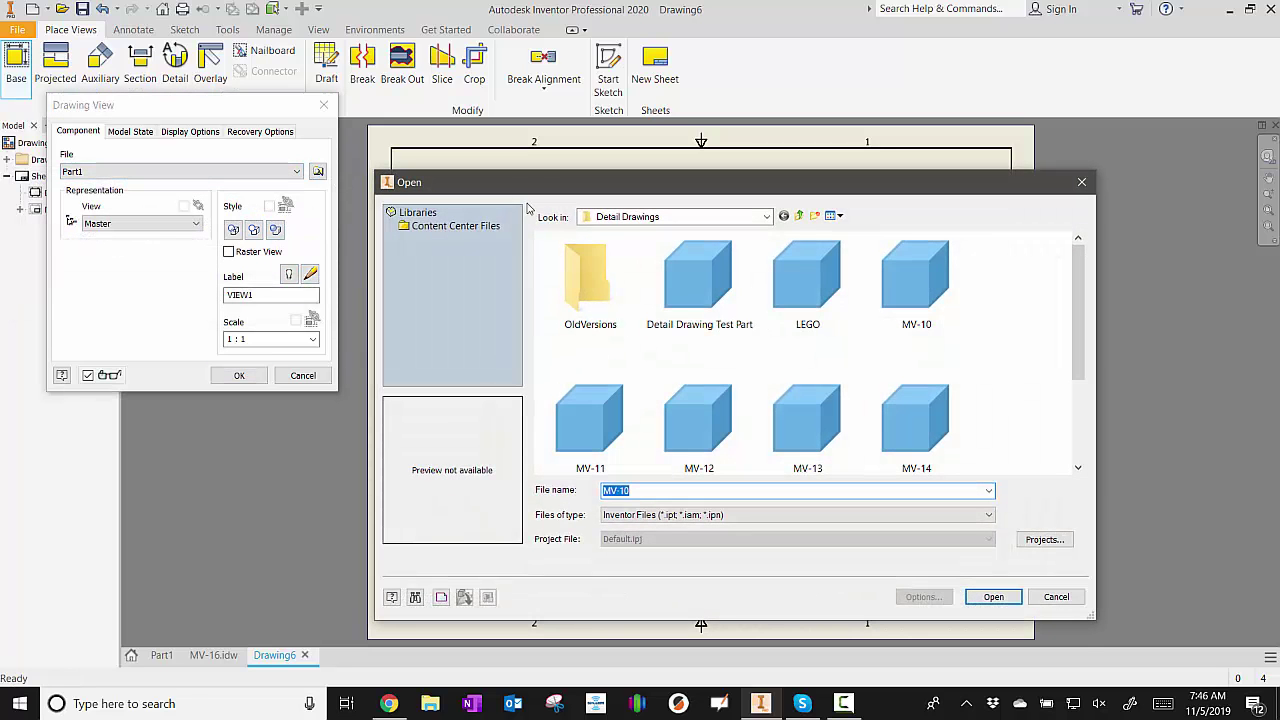
scroll(946, 330, "down", 3)
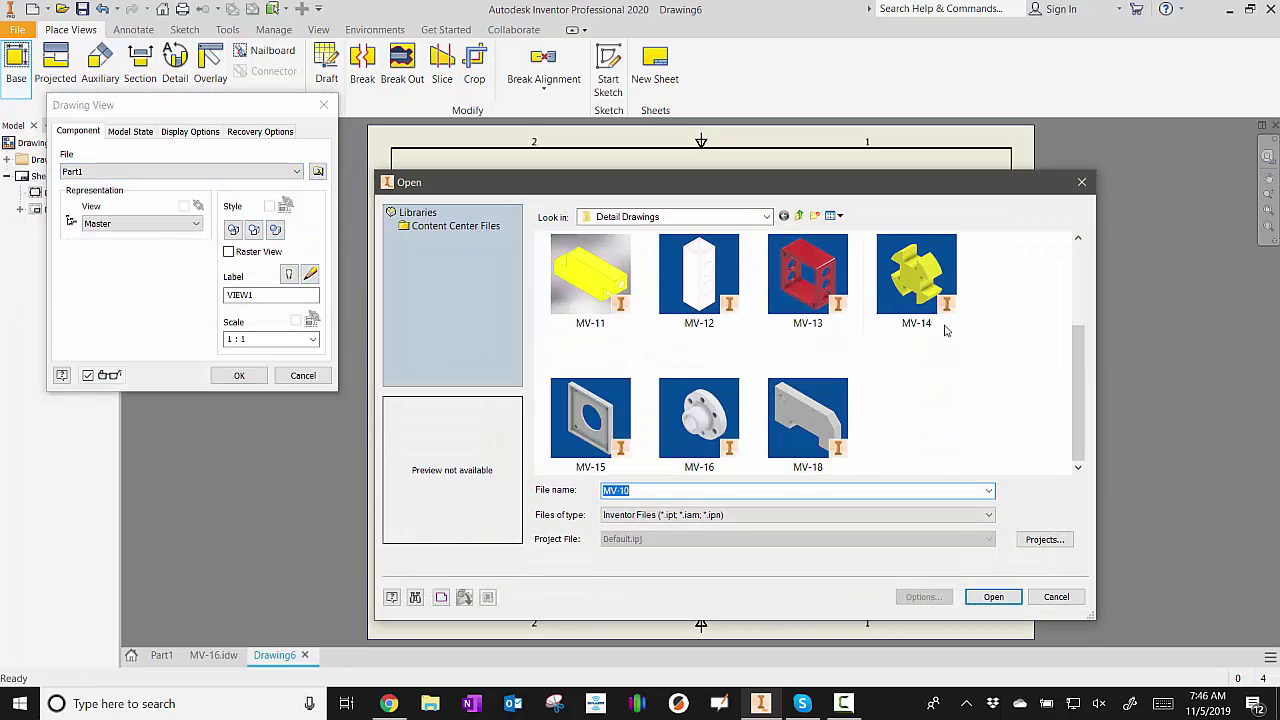
left_click(708, 418)
double_click(708, 420)
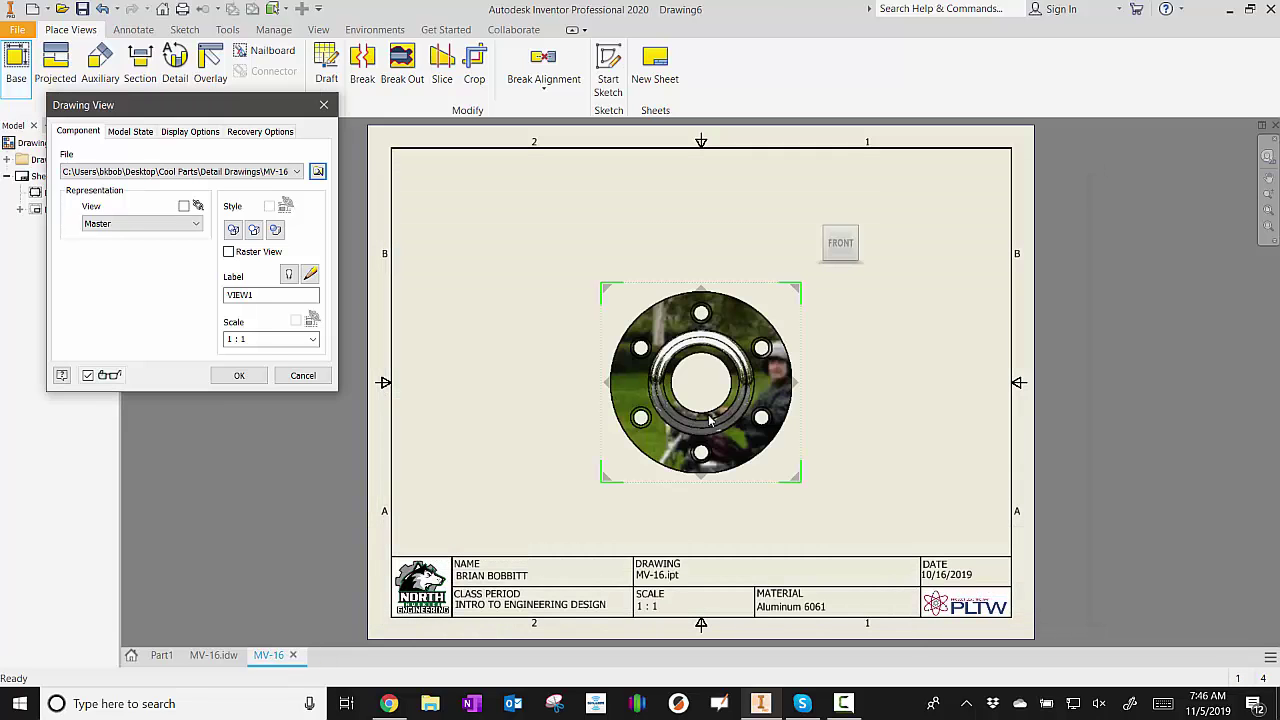
Position the front view in the sheet's lower-left area and project the top, right-side and isometric views from it.
left_click_drag(761, 348, 601, 384)
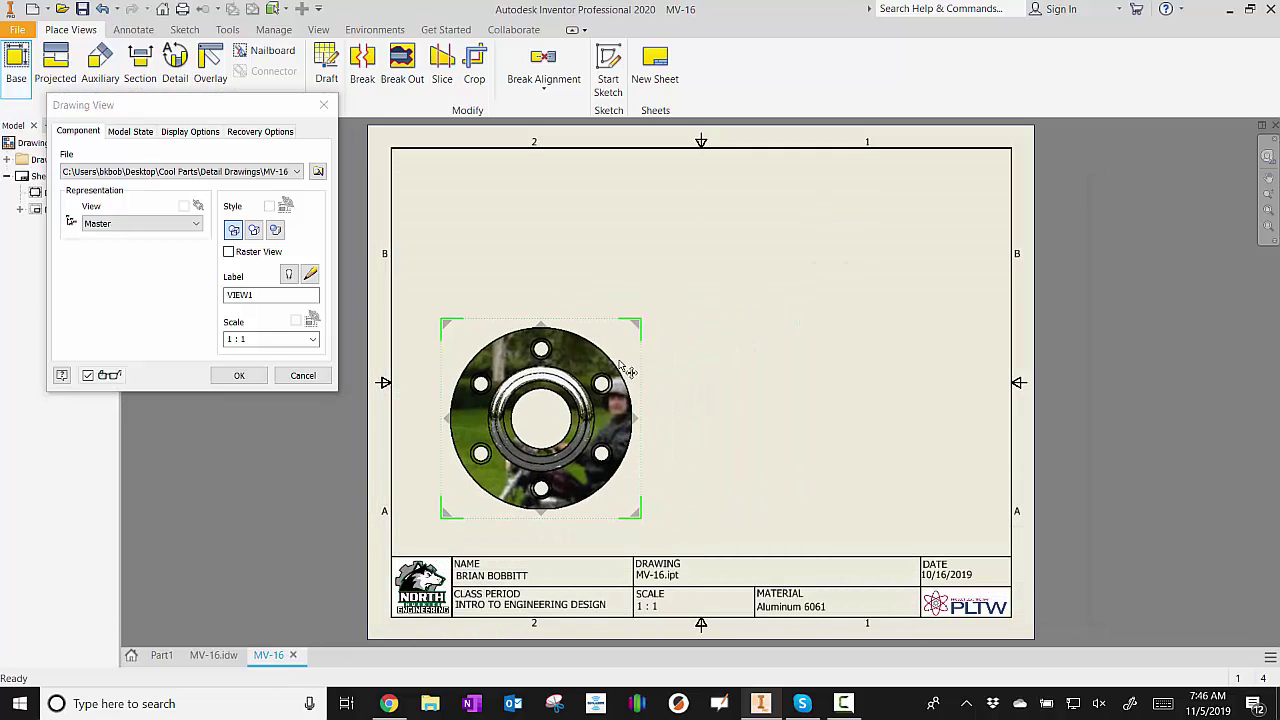
left_click(543, 325)
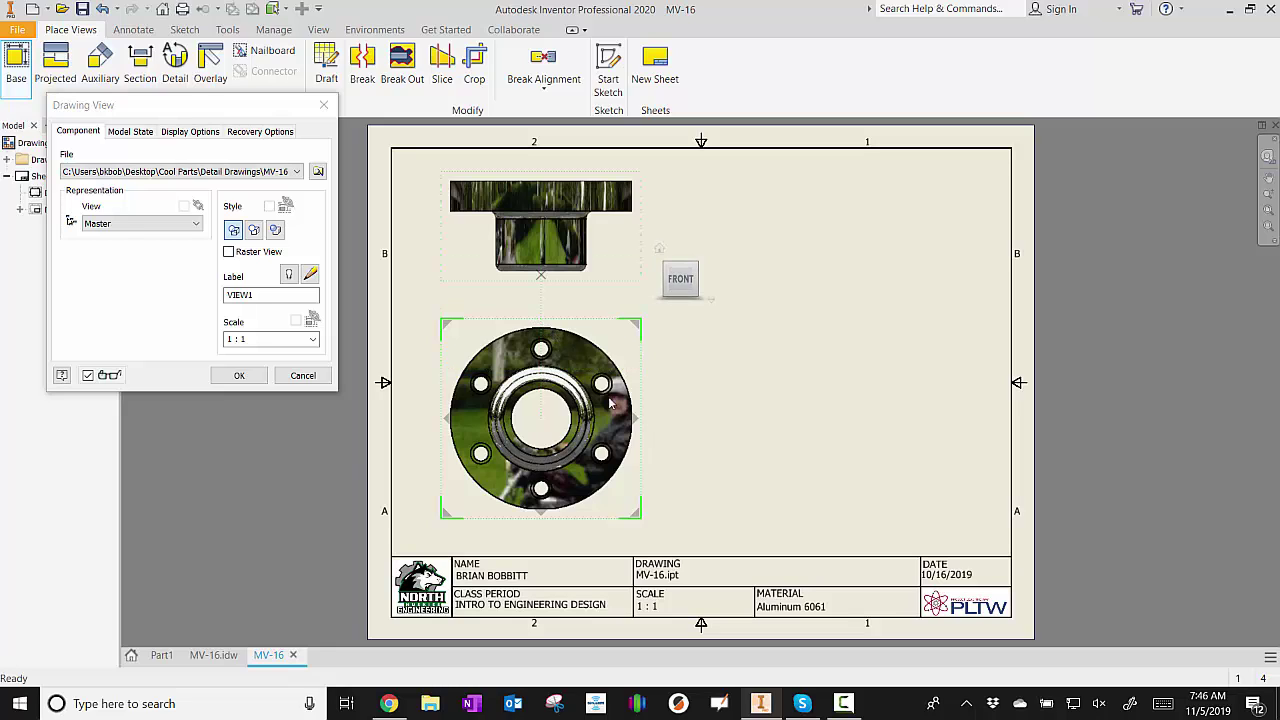
left_click(638, 420)
left_click(636, 326)
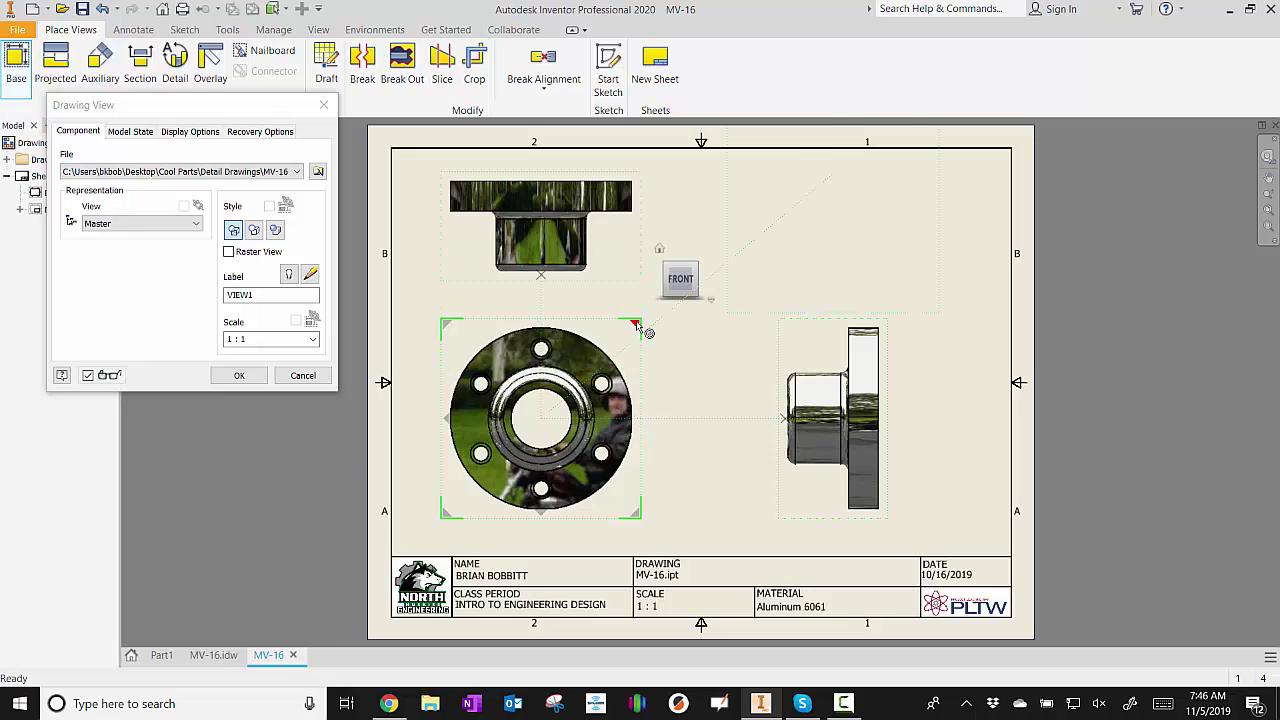
Set the view scale to 1:1.5 and finish placing the views.
left_click_drag(263, 341, 155, 348)
type("1")
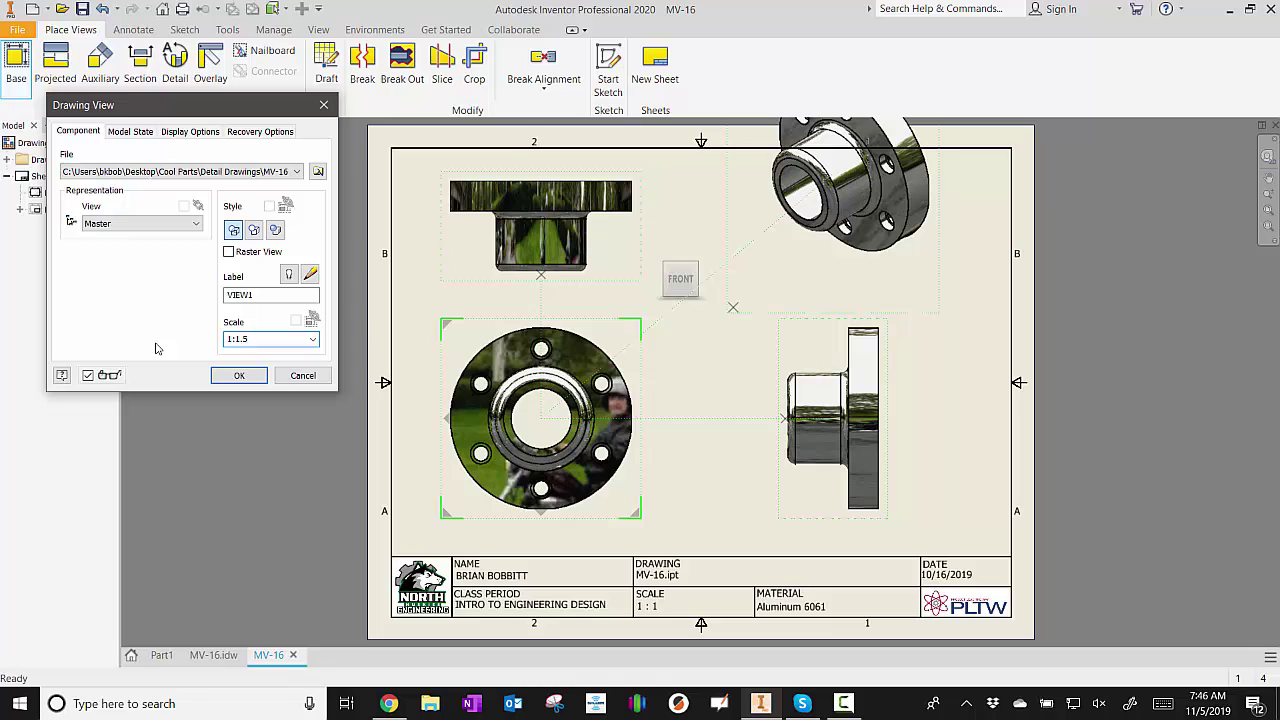
left_click(239, 375)
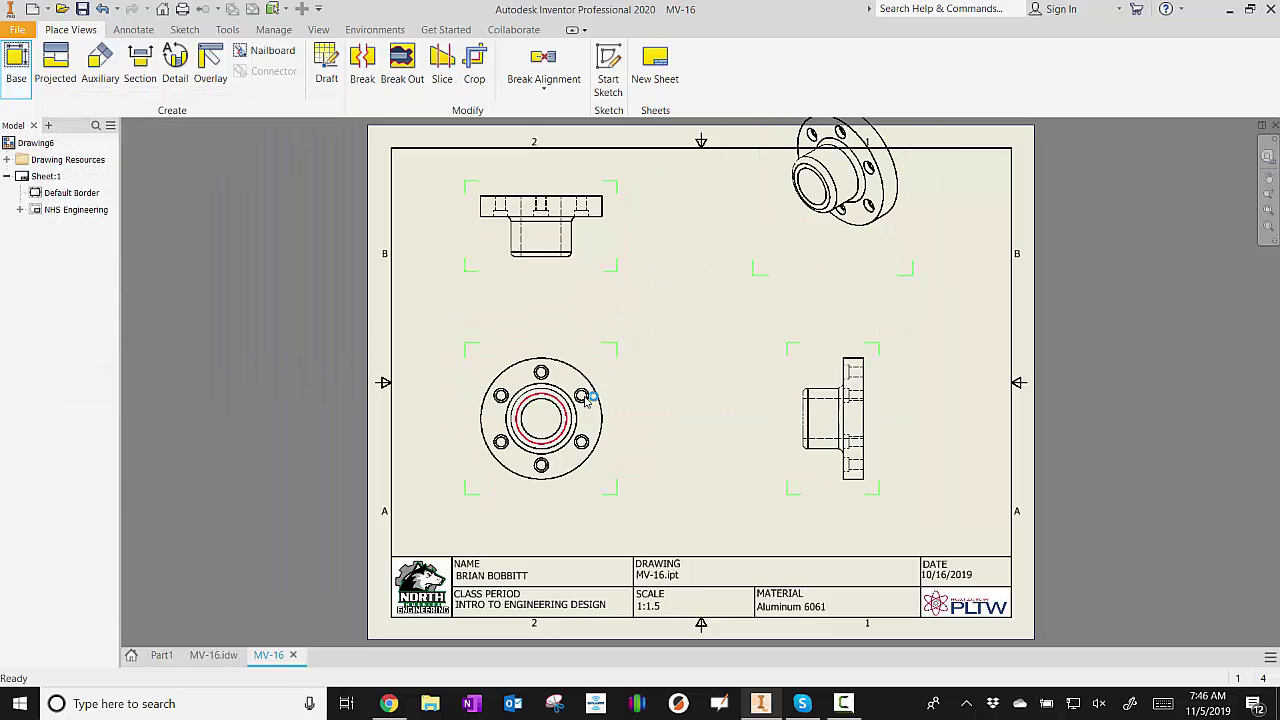
Move the front view lower and the isometric view inside the border, and give the isometric view the Shaded style.
left_click_drag(617, 380, 602, 424)
left_click_drag(912, 200, 913, 261)
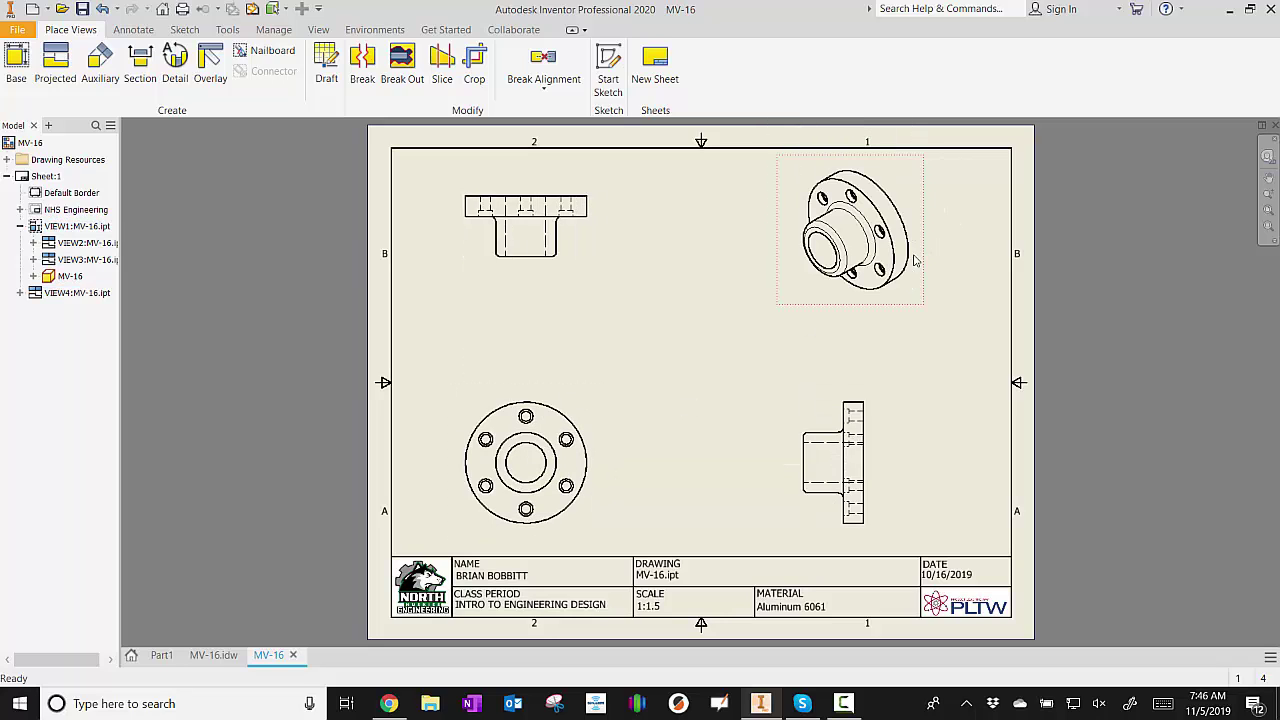
double_click(923, 178)
left_click(276, 229)
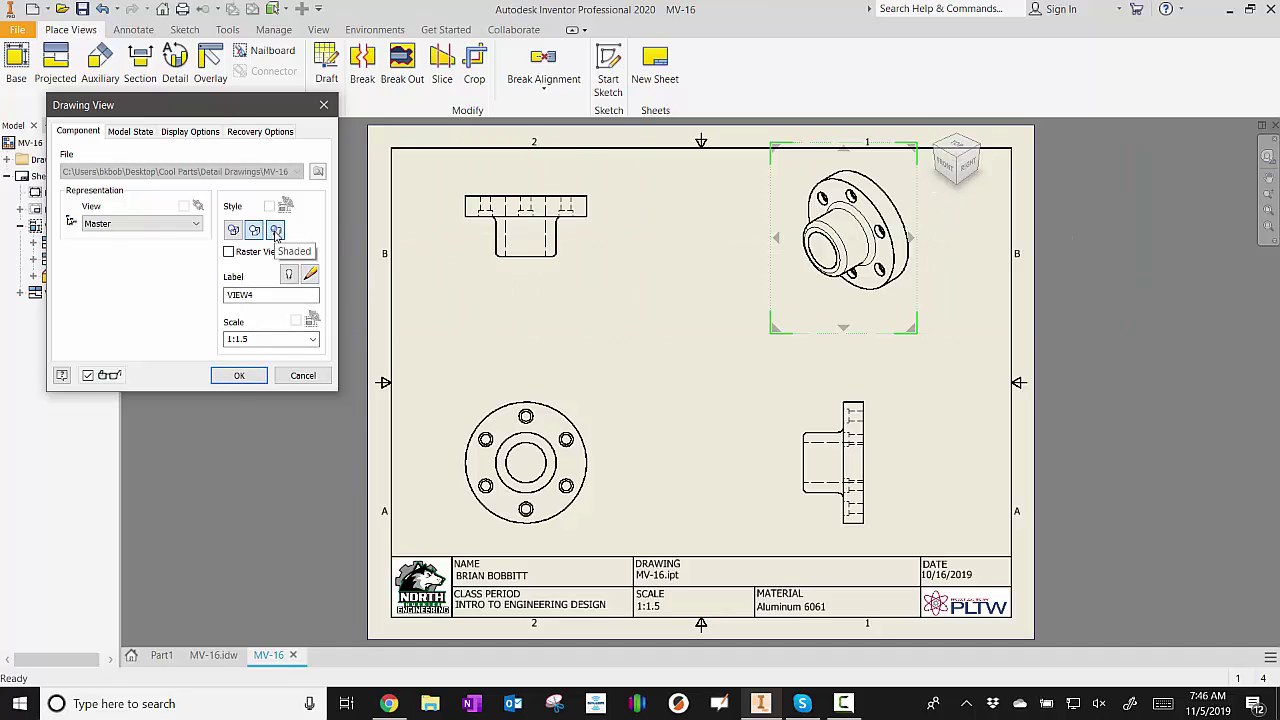
left_click(248, 375)
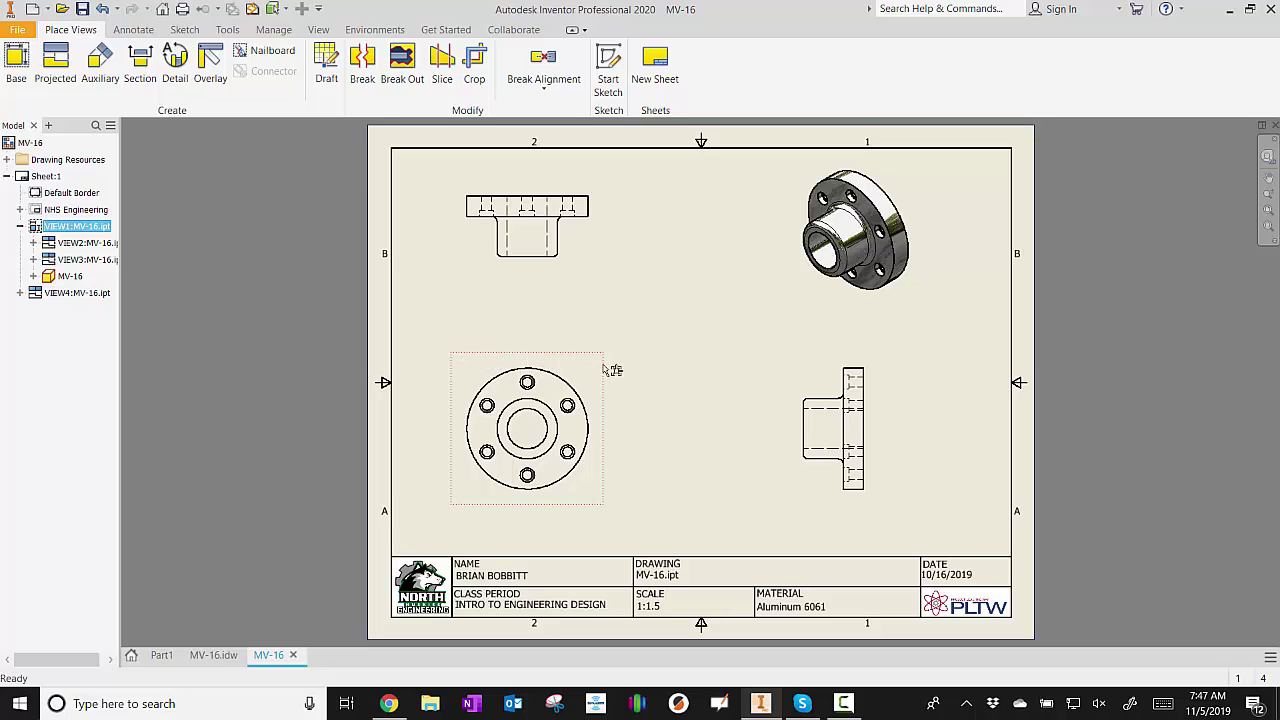
Add automated centerlines to the holes and cylindrical features of the front view.
right_click(604, 370)
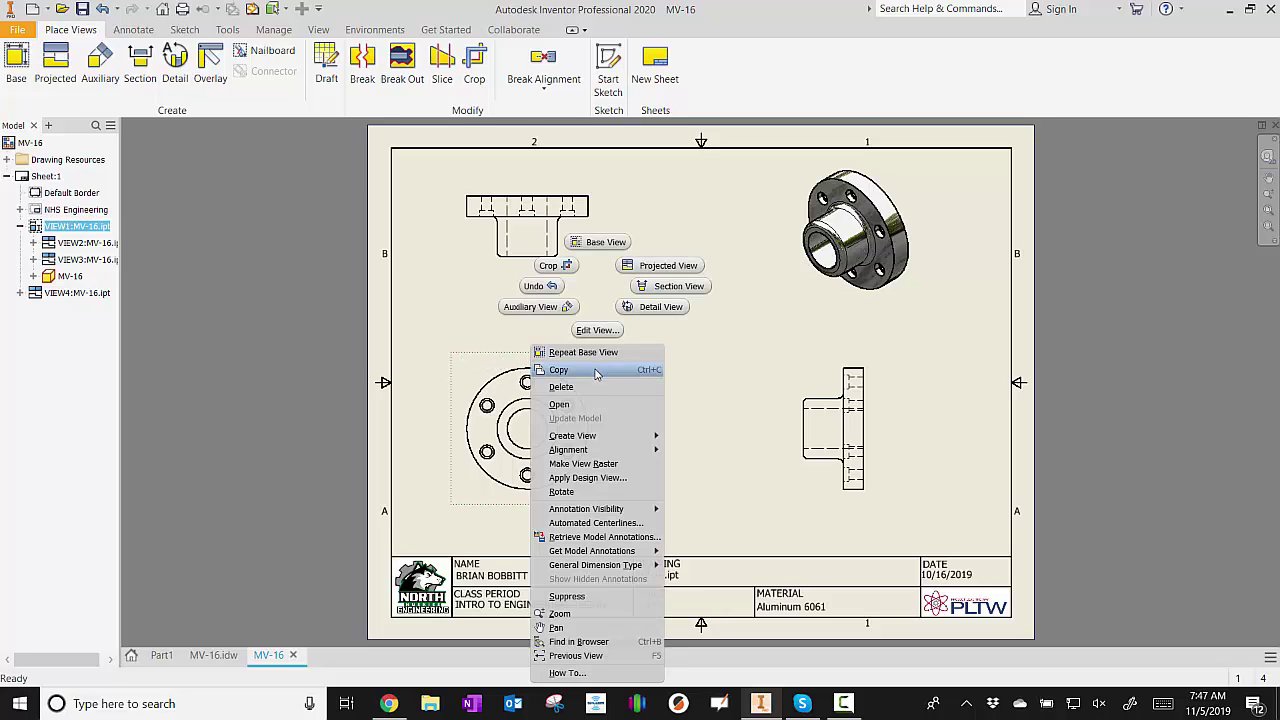
left_click(598, 523)
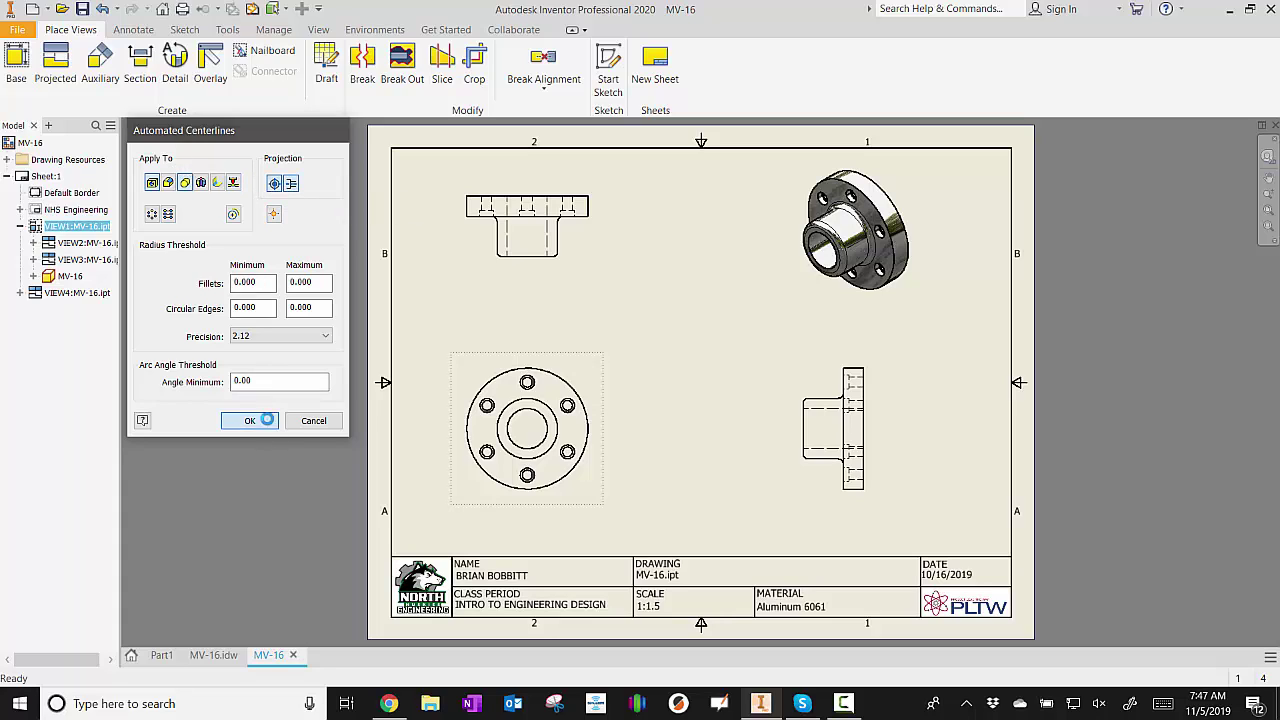
left_click(250, 420)
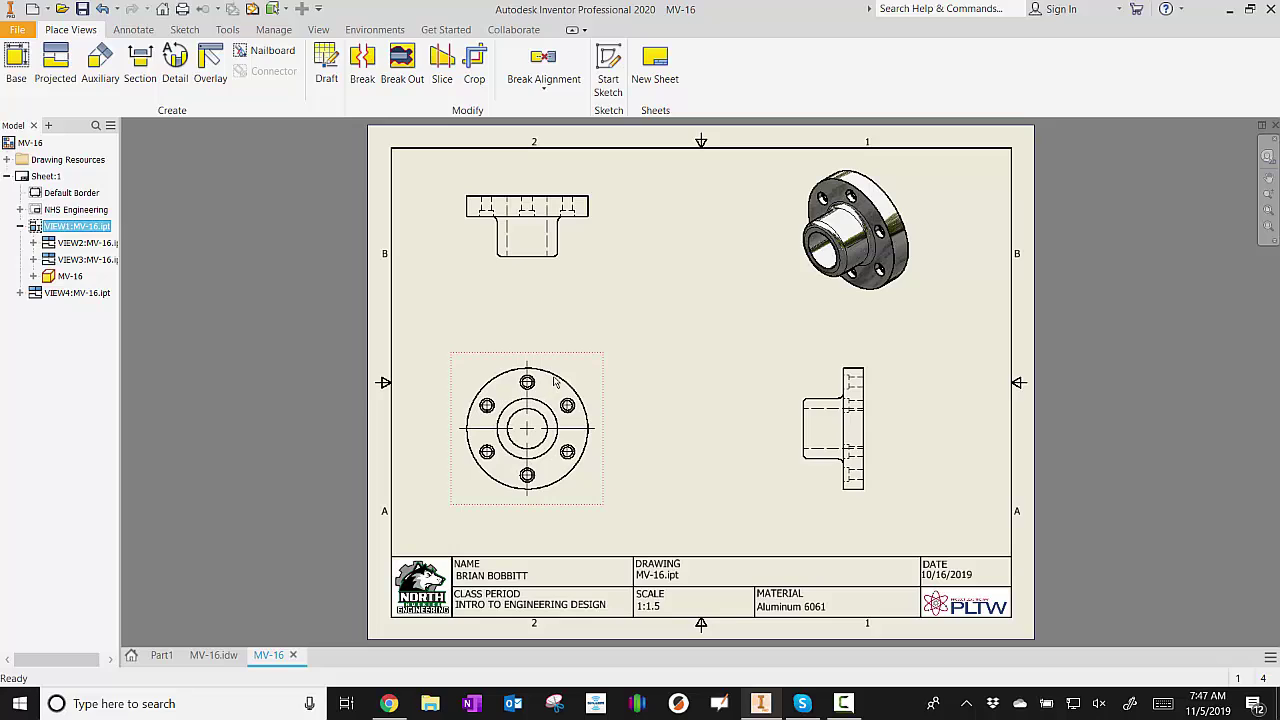
Add automated centerlines to the top view's holes and cylindrical features, including the axis-parallel projection.
right_click(594, 262)
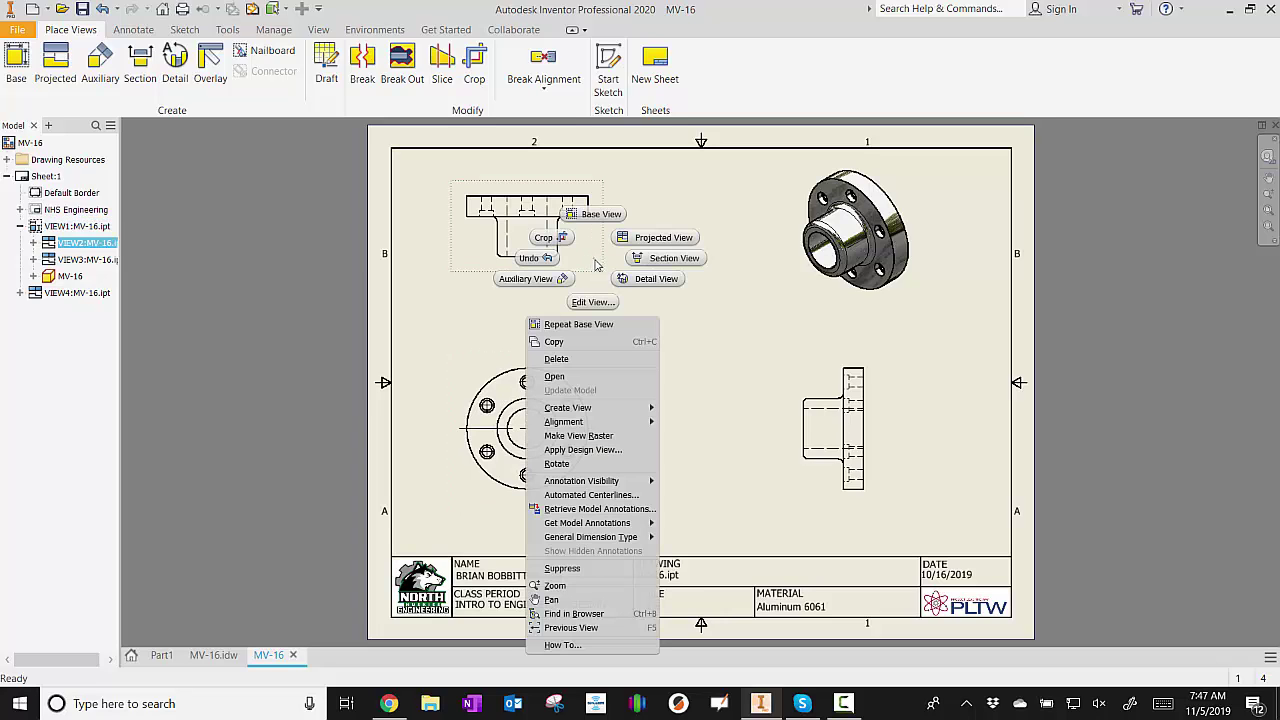
left_click(592, 495)
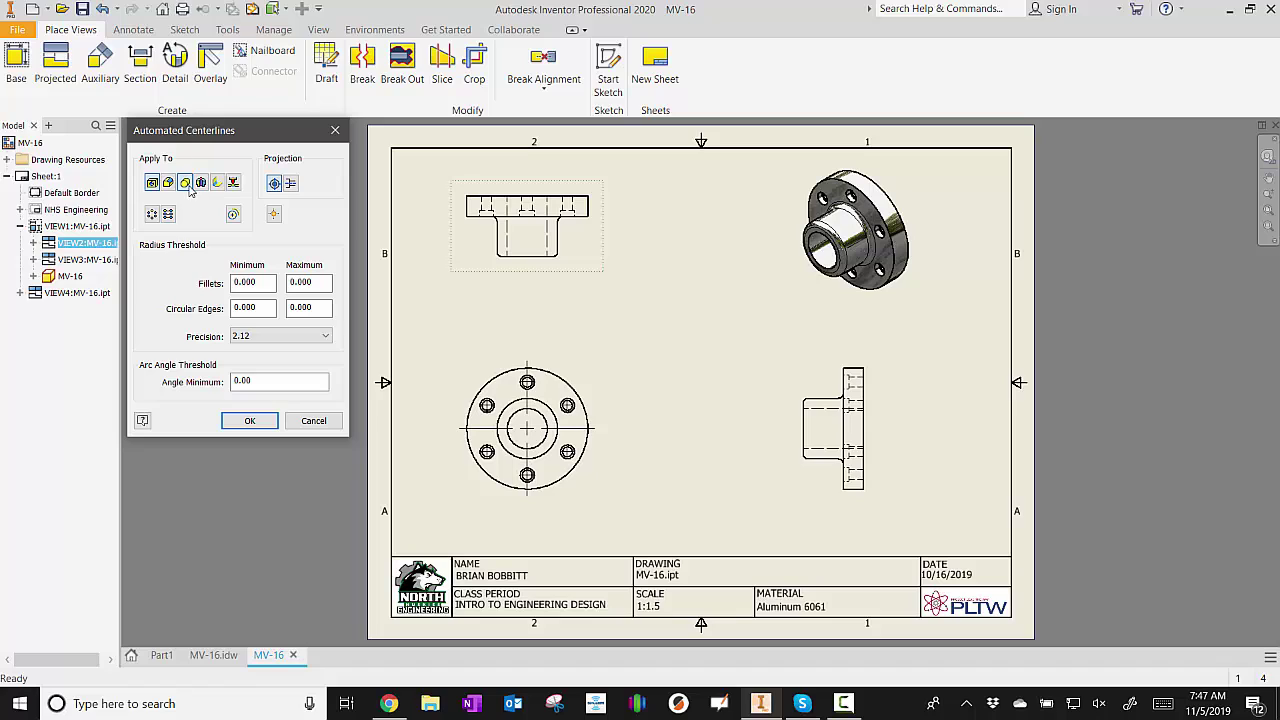
left_click(291, 183)
left_click(250, 420)
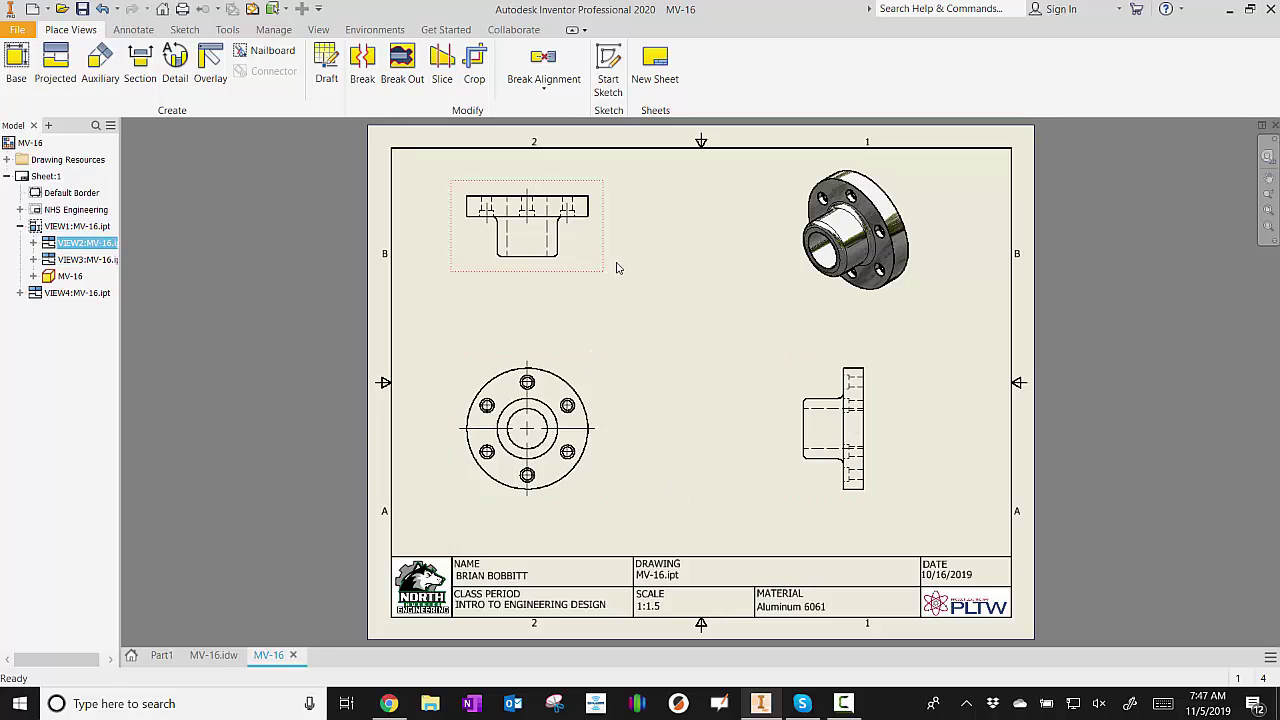
Delete the right-side projected view of the flange.
right_click(876, 378)
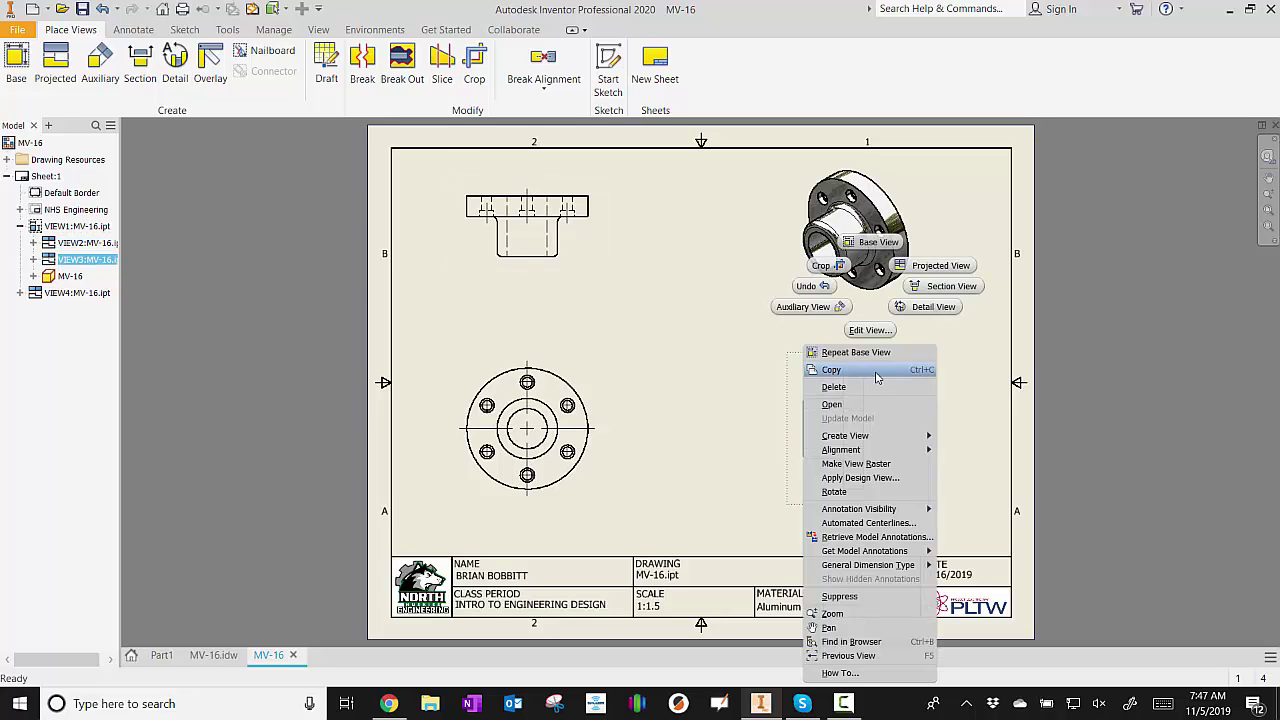
left_click(840, 388)
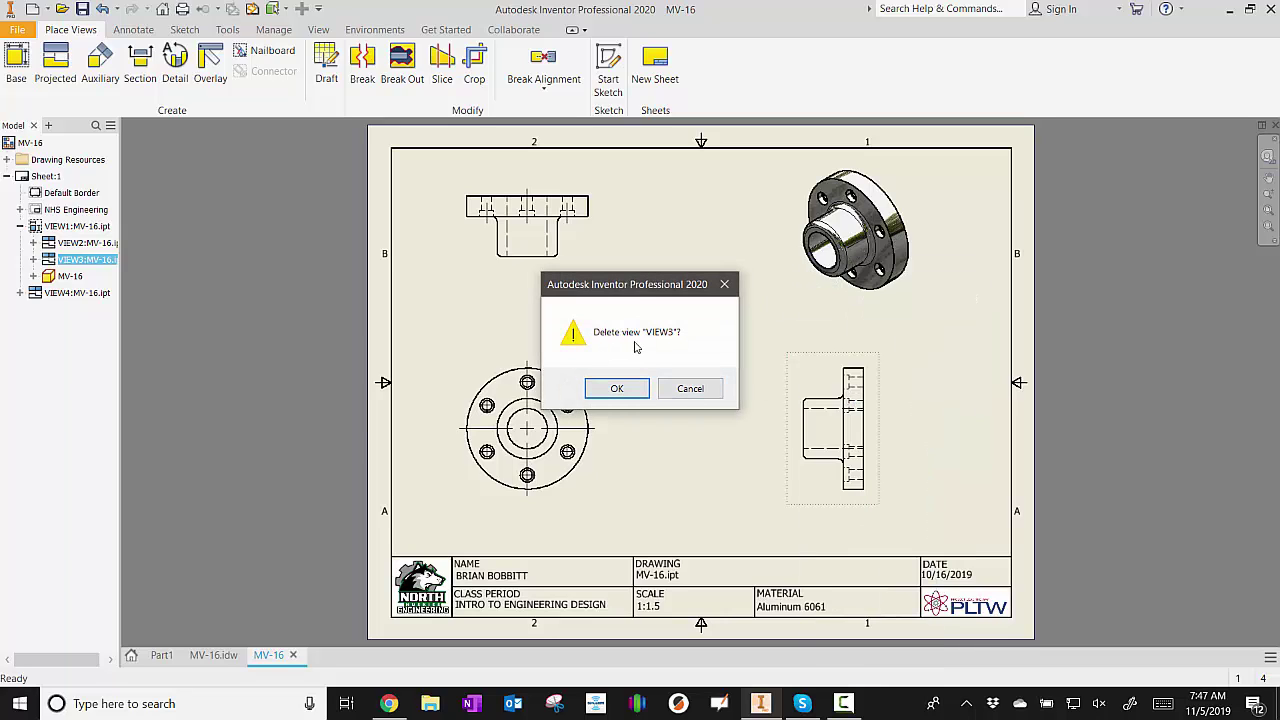
left_click(632, 389)
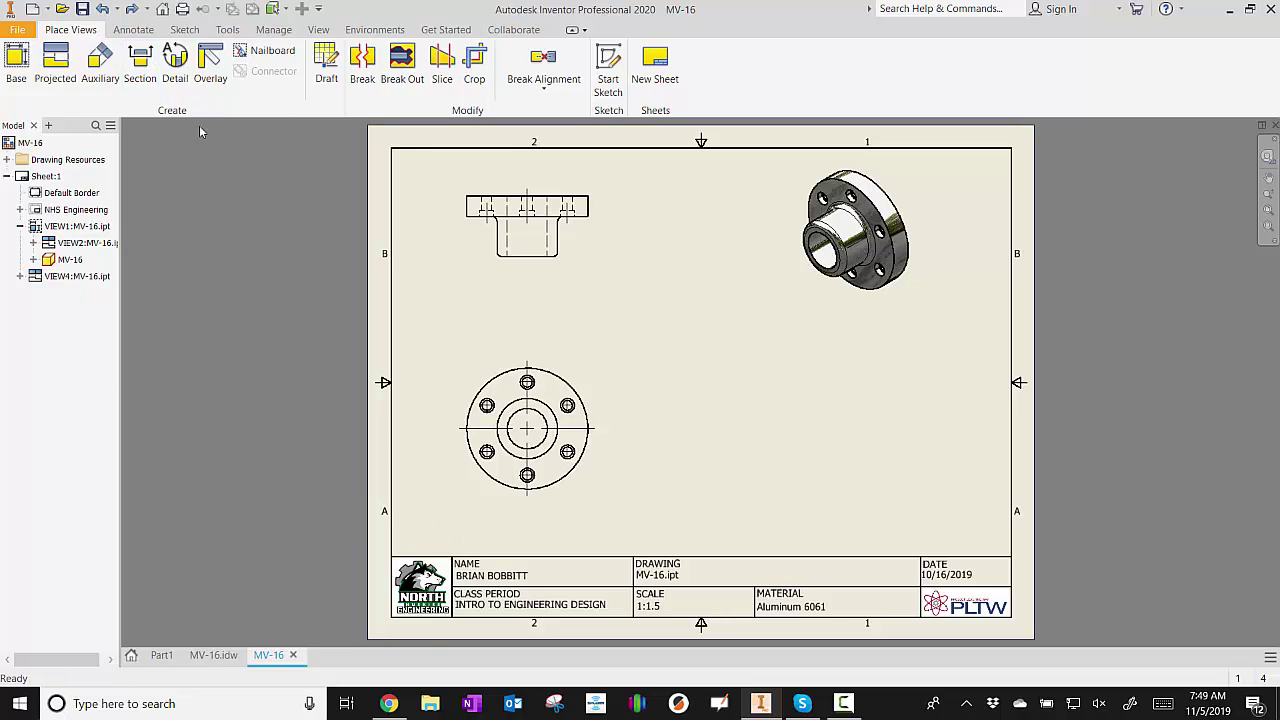
Create a full section view from a vertical cutting line through the front view's center and place it right of the front view.
left_click(140, 65)
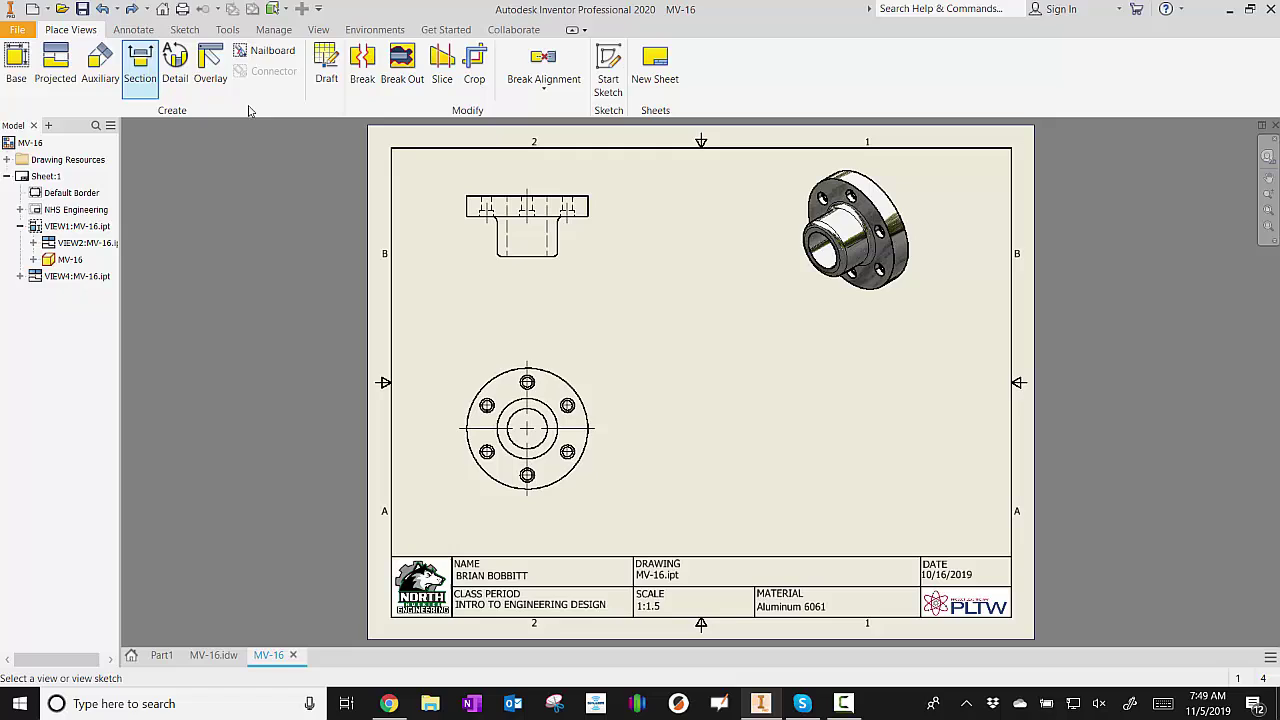
left_click(556, 360)
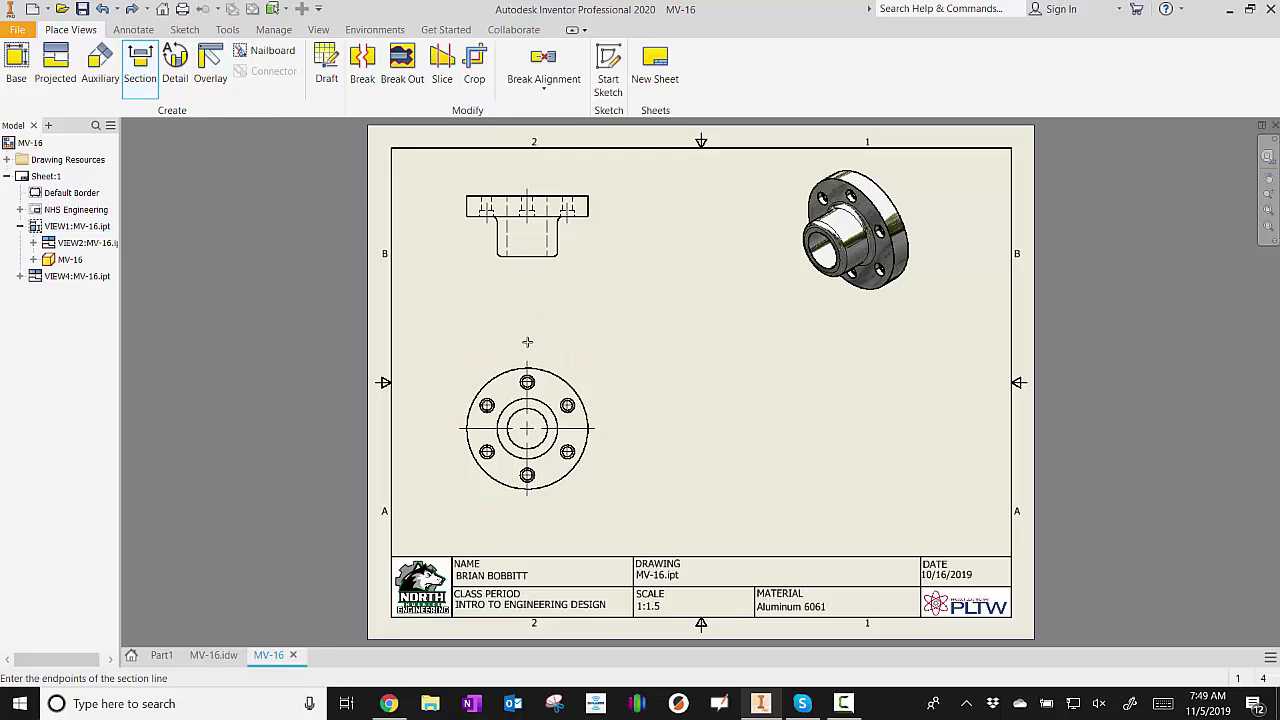
left_click(527, 342)
left_click(528, 512)
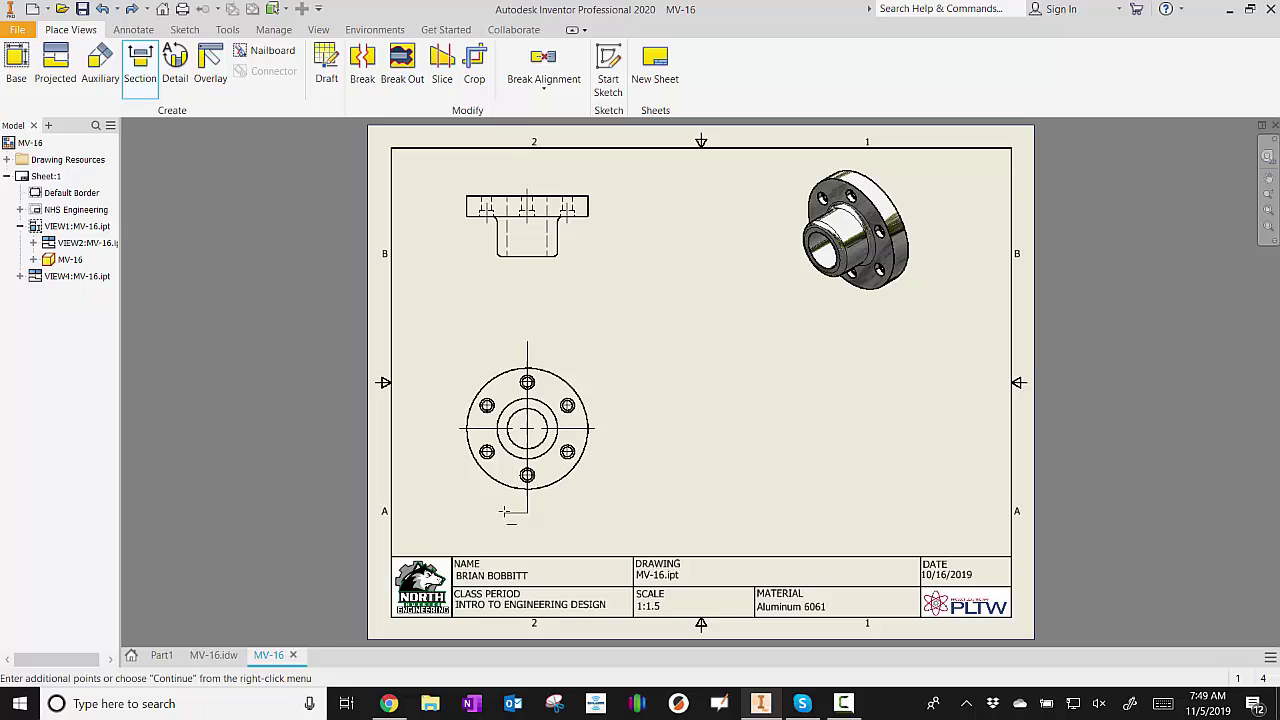
right_click(505, 512)
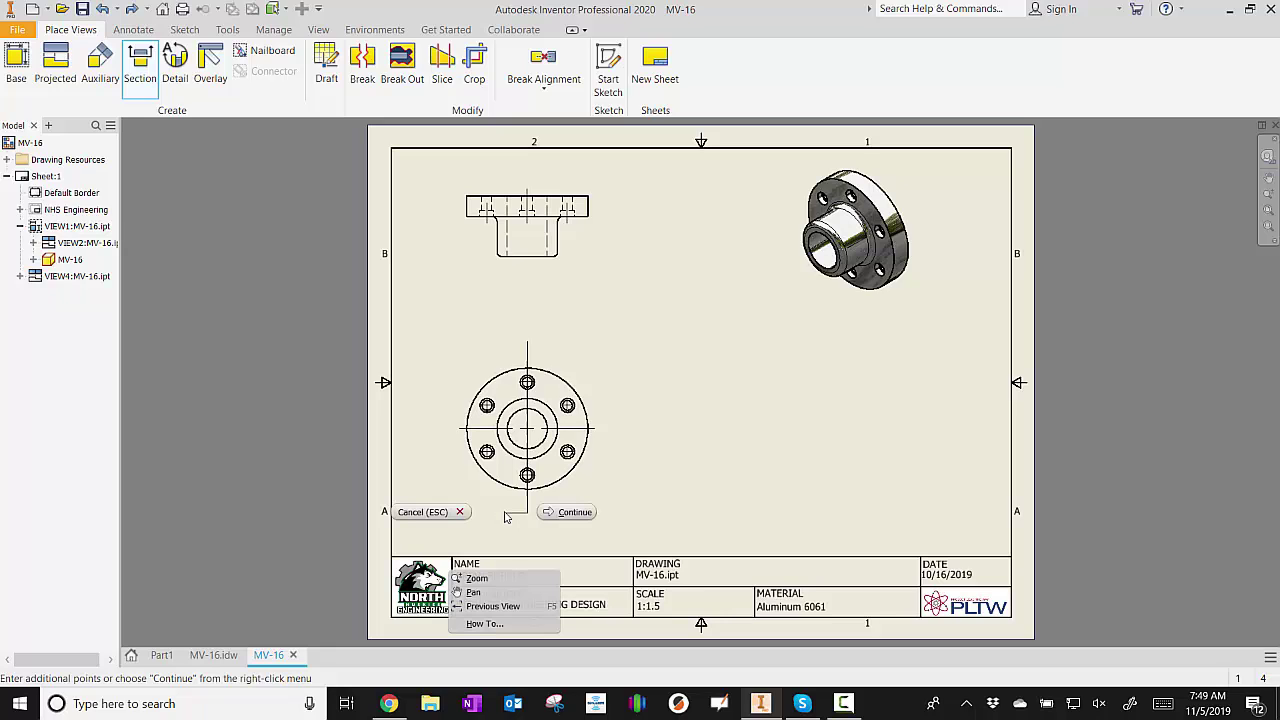
left_click(575, 512)
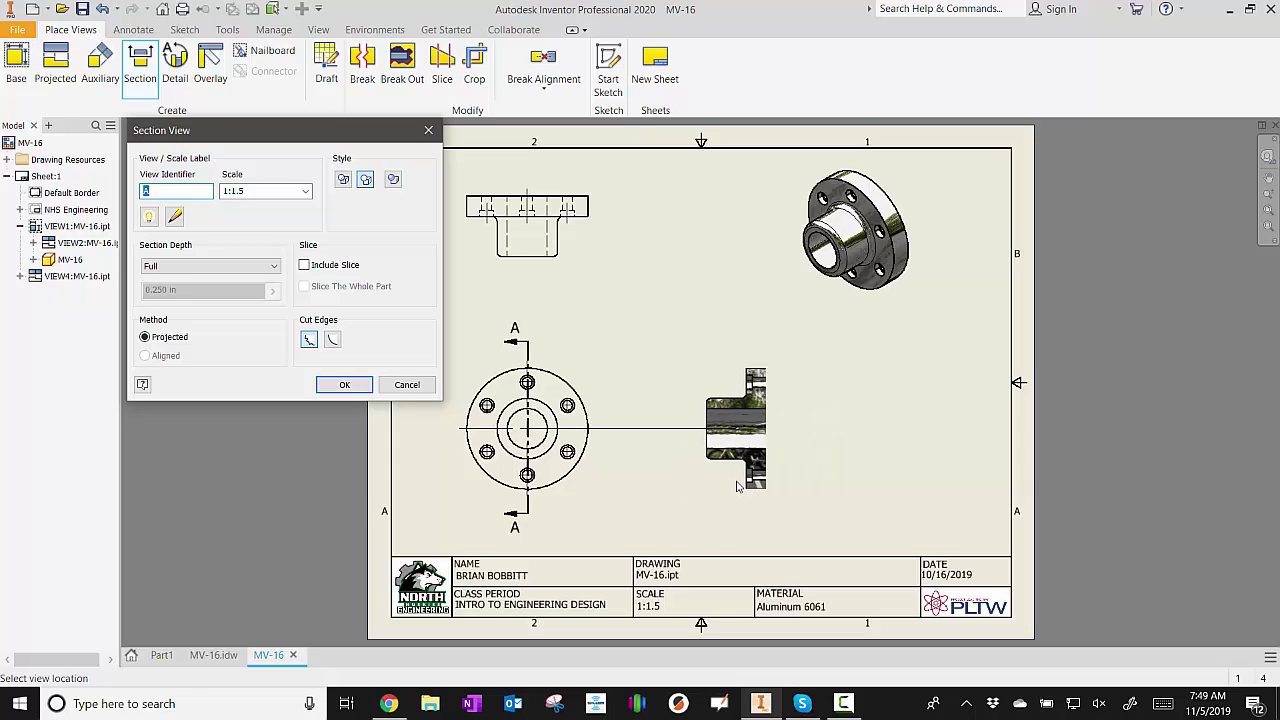
left_click(737, 485)
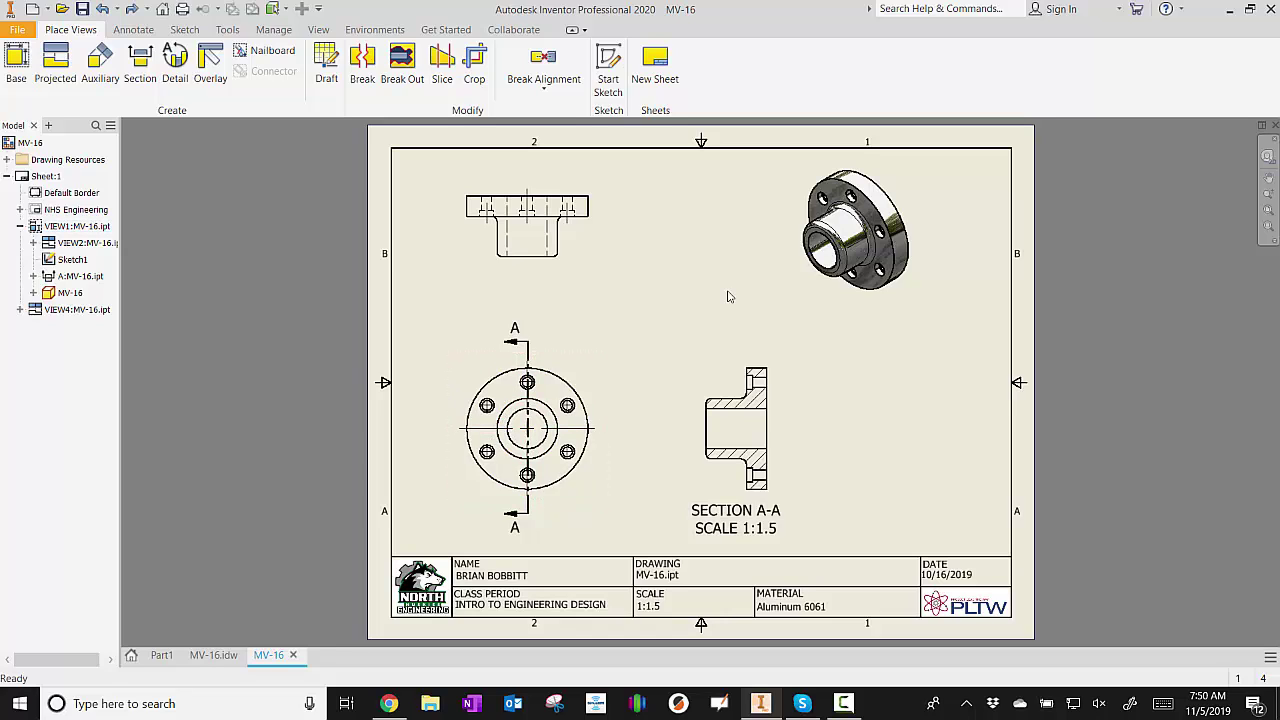
Add automated centerlines to the section view's holes and cylindrical features, including the axis-parallel projection.
right_click(778, 384)
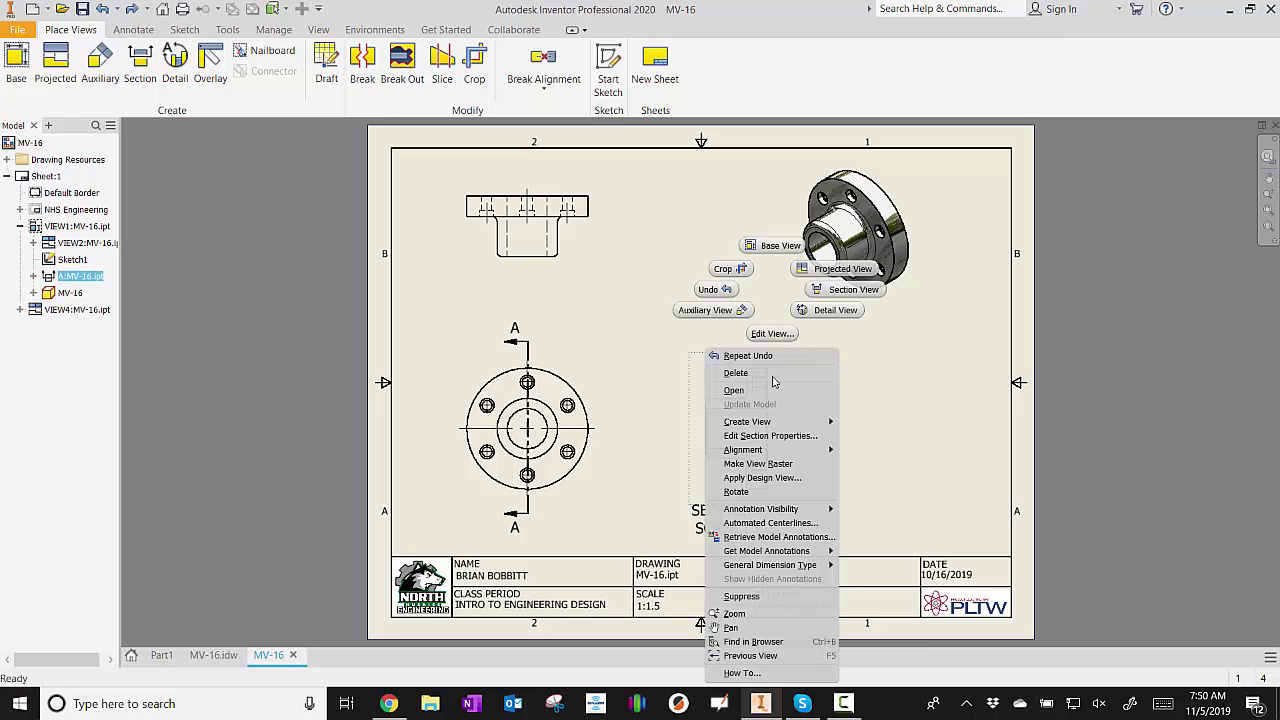
left_click(772, 530)
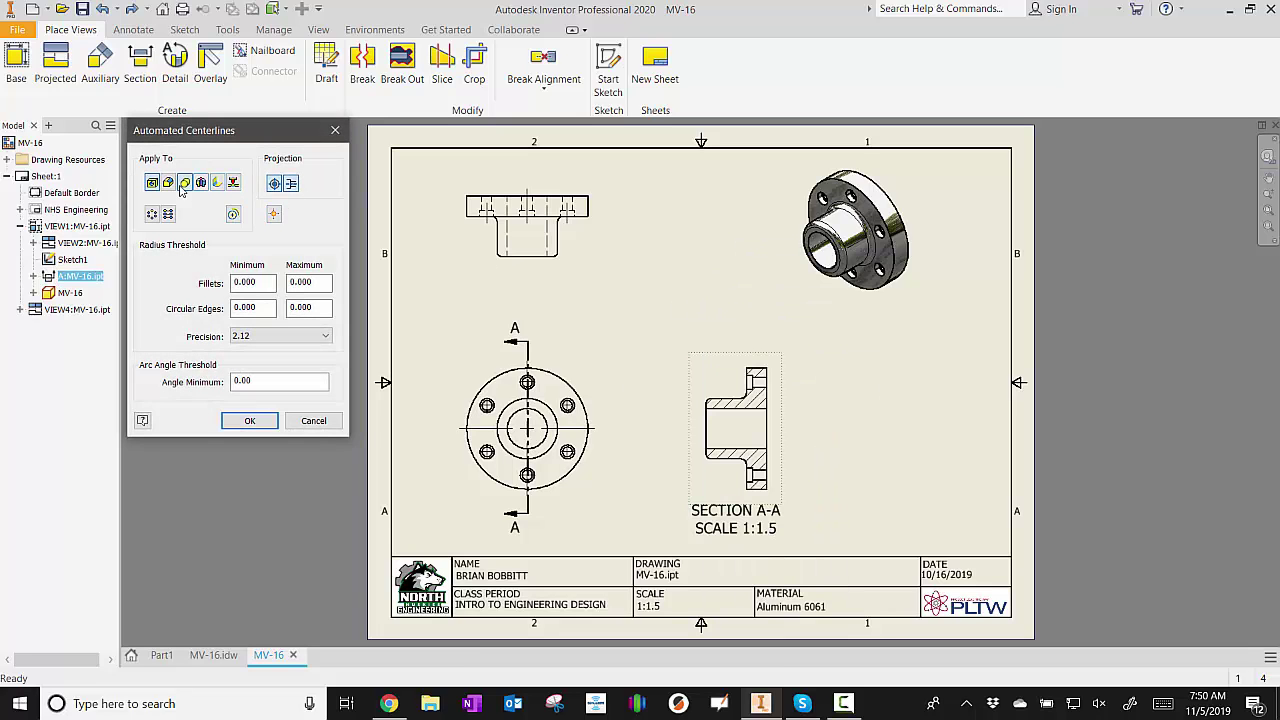
left_click(185, 183)
left_click(250, 420)
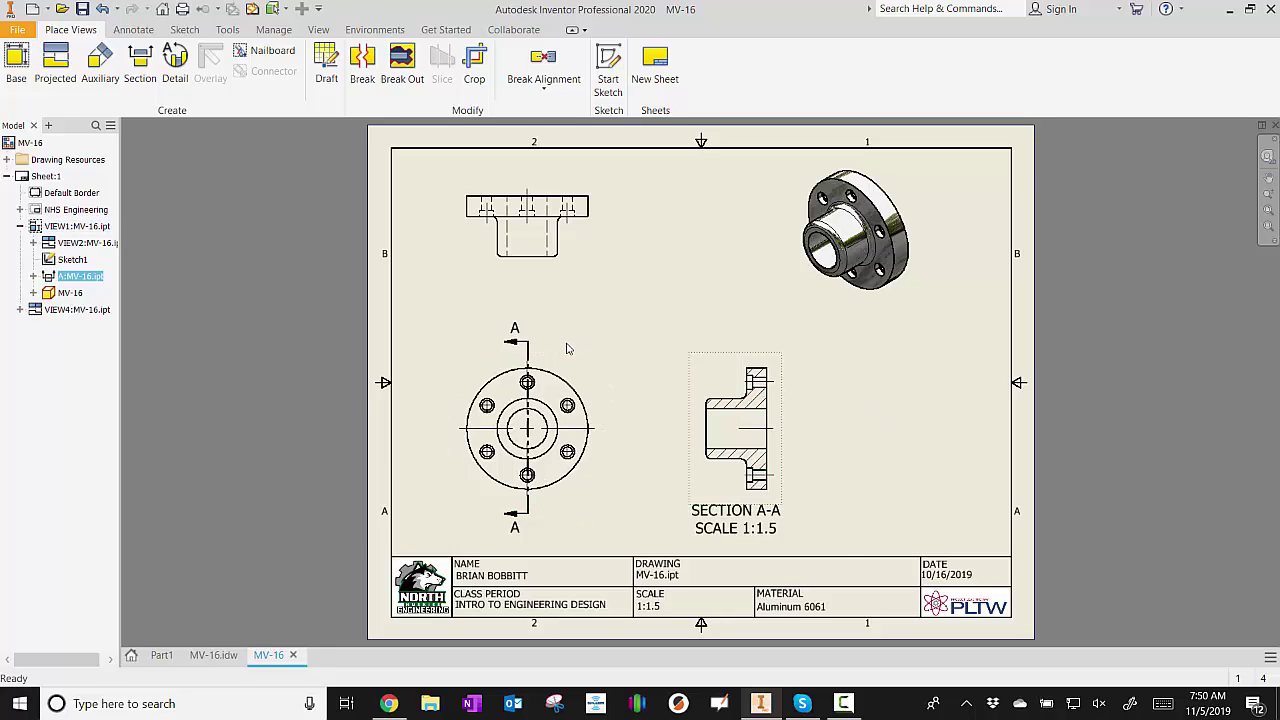
scroll(566, 348, "down", 3)
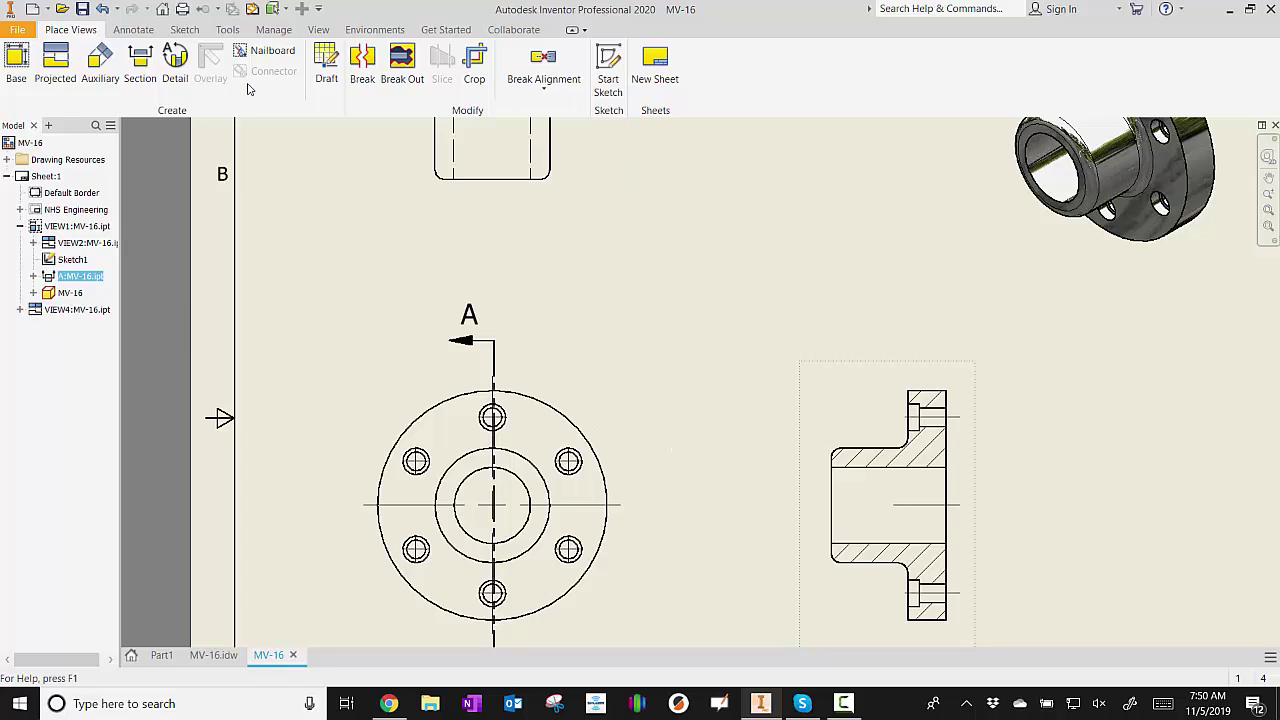
Add hole notes to the inner hole and the counterbore of the front view's upper-right bolt hole, placed outside the flange.
left_click(136, 34)
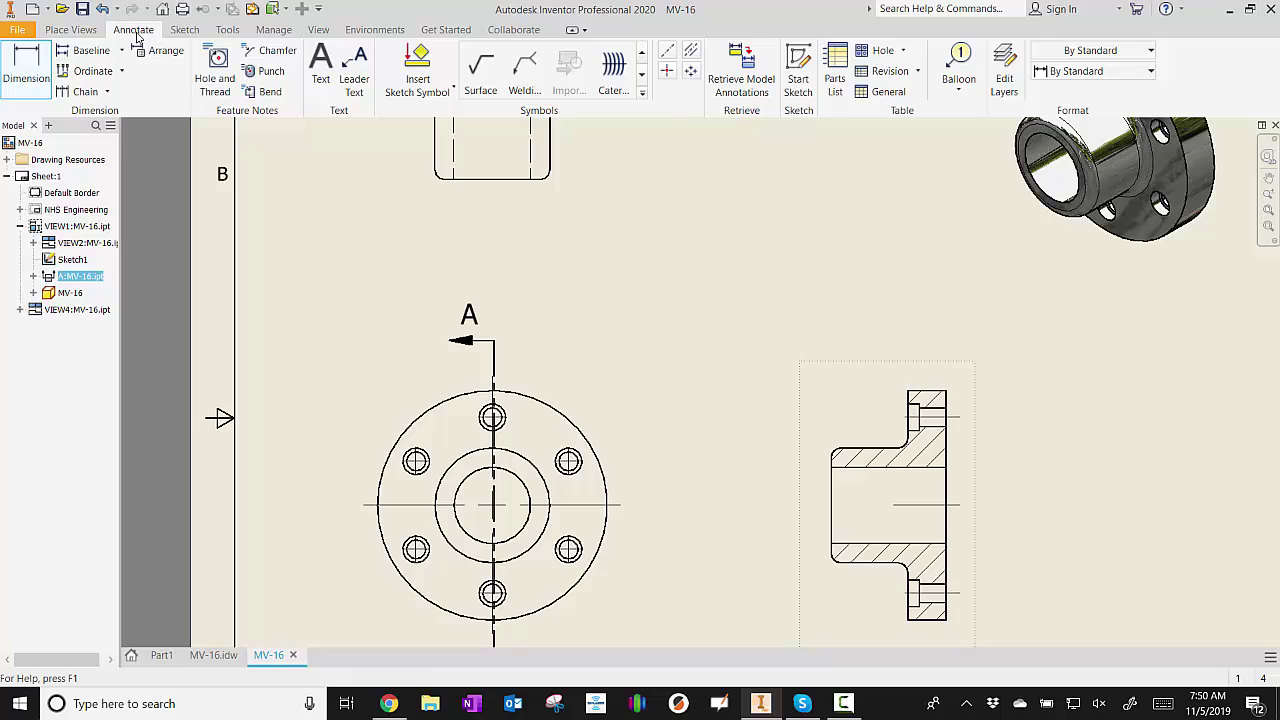
left_click(215, 70)
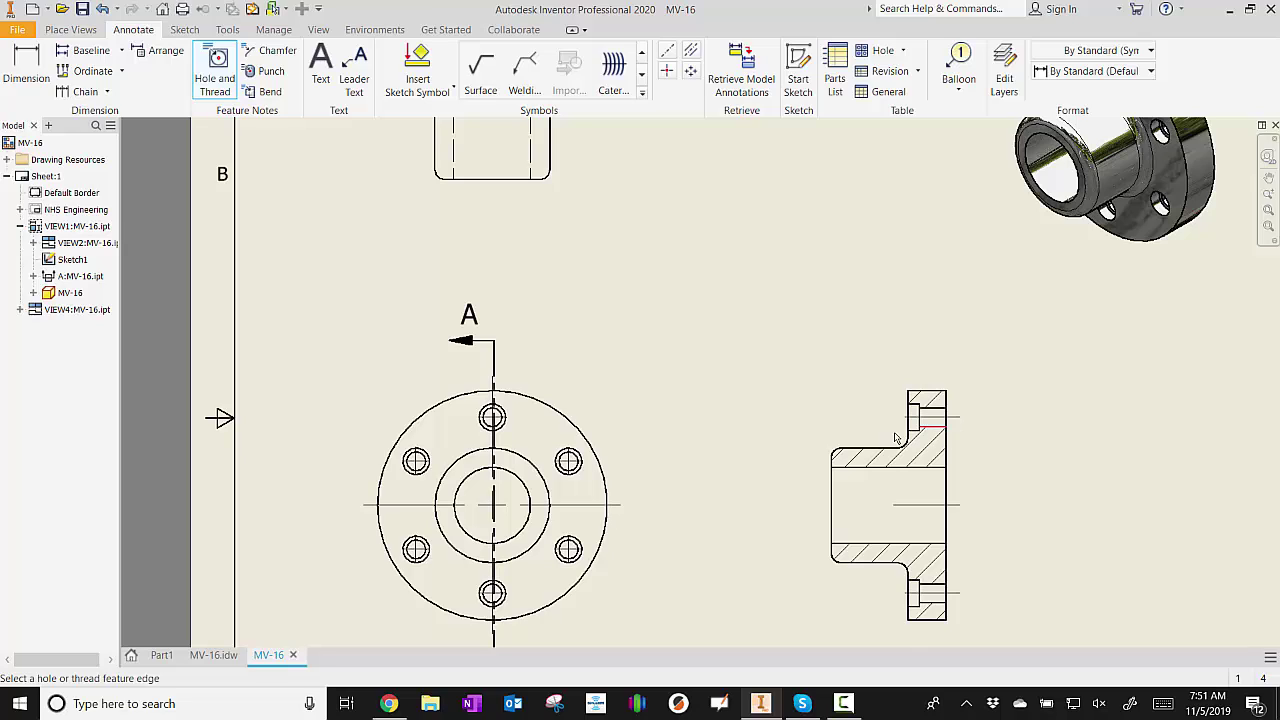
left_click(225, 72)
scroll(572, 463, "up", 5)
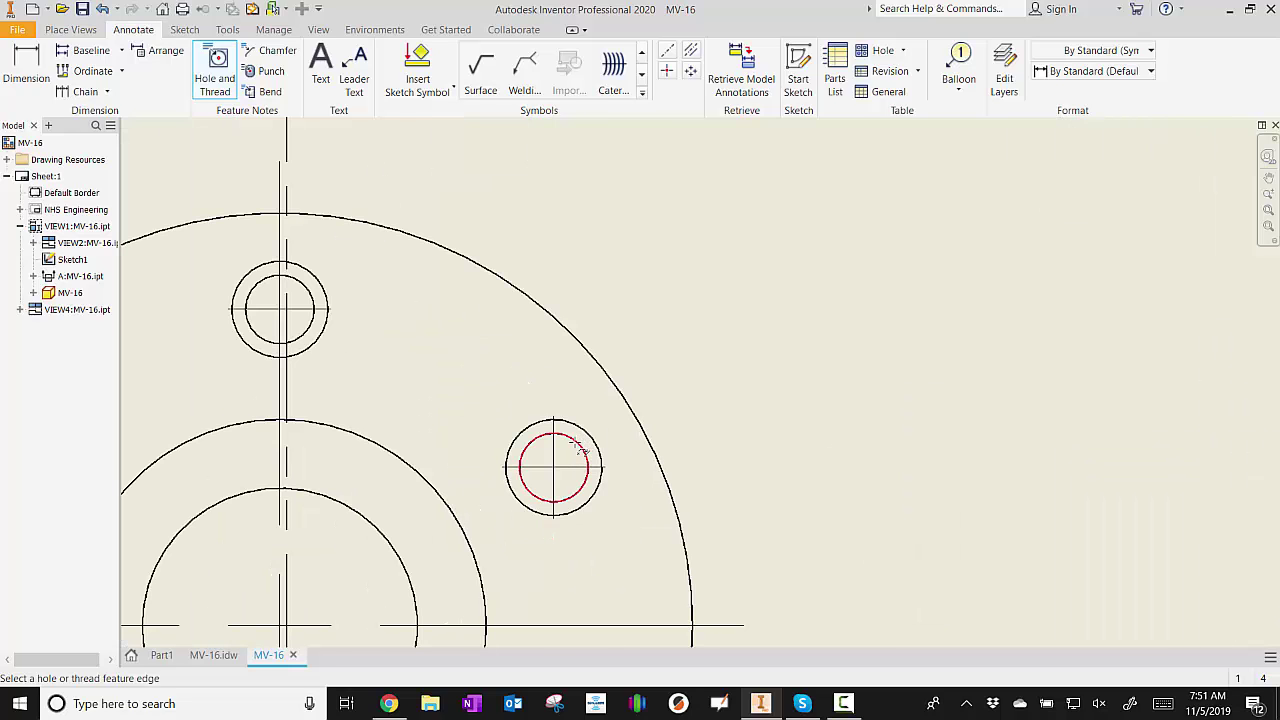
left_click(585, 443)
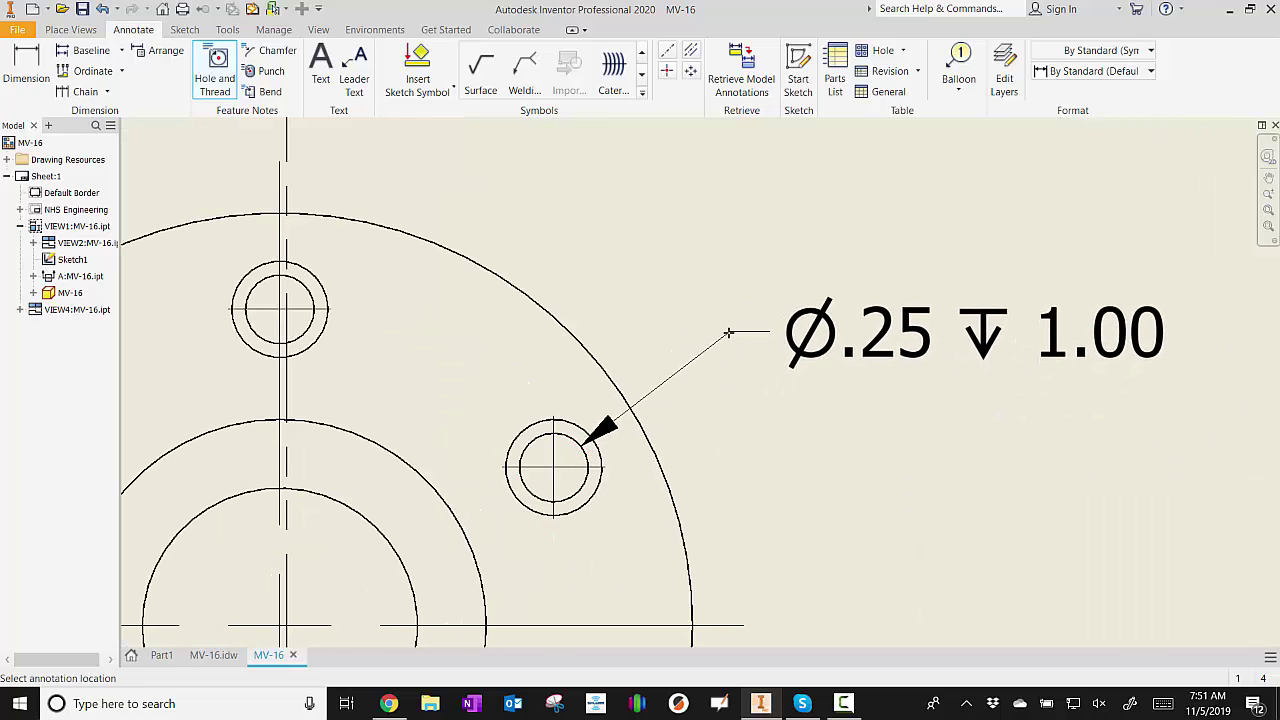
left_click(729, 332)
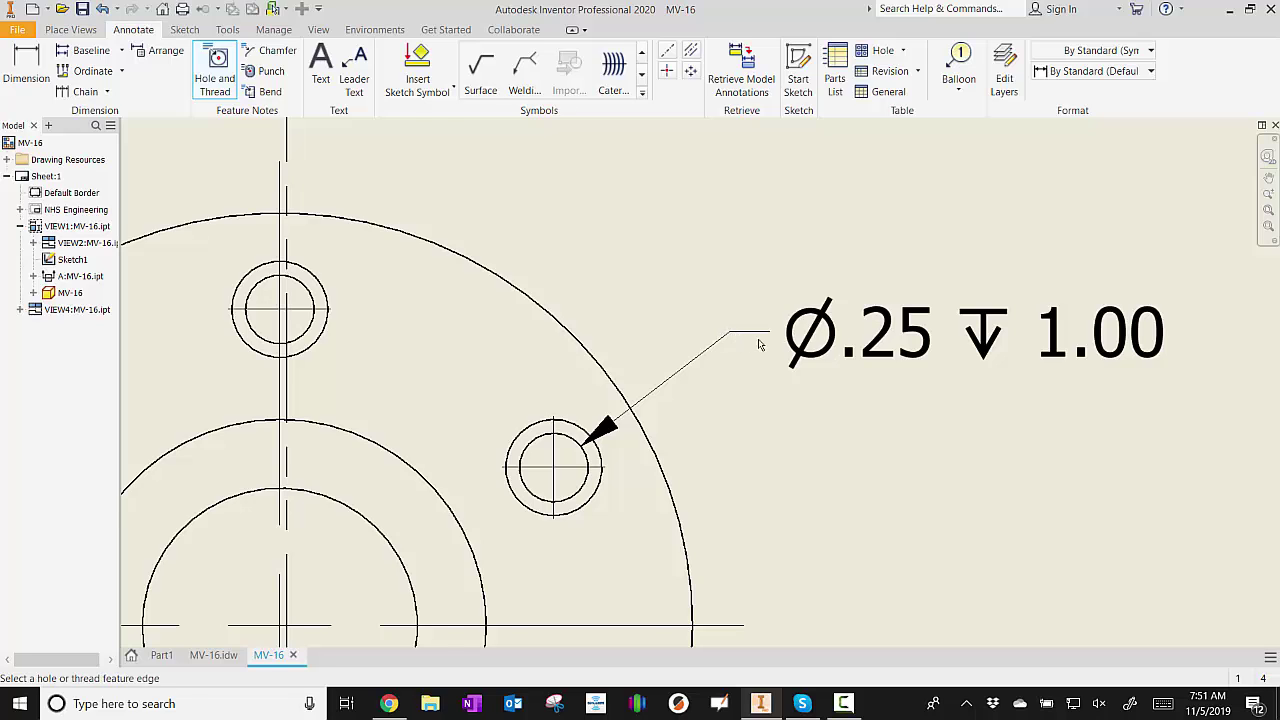
scroll(771, 340, "down", 3)
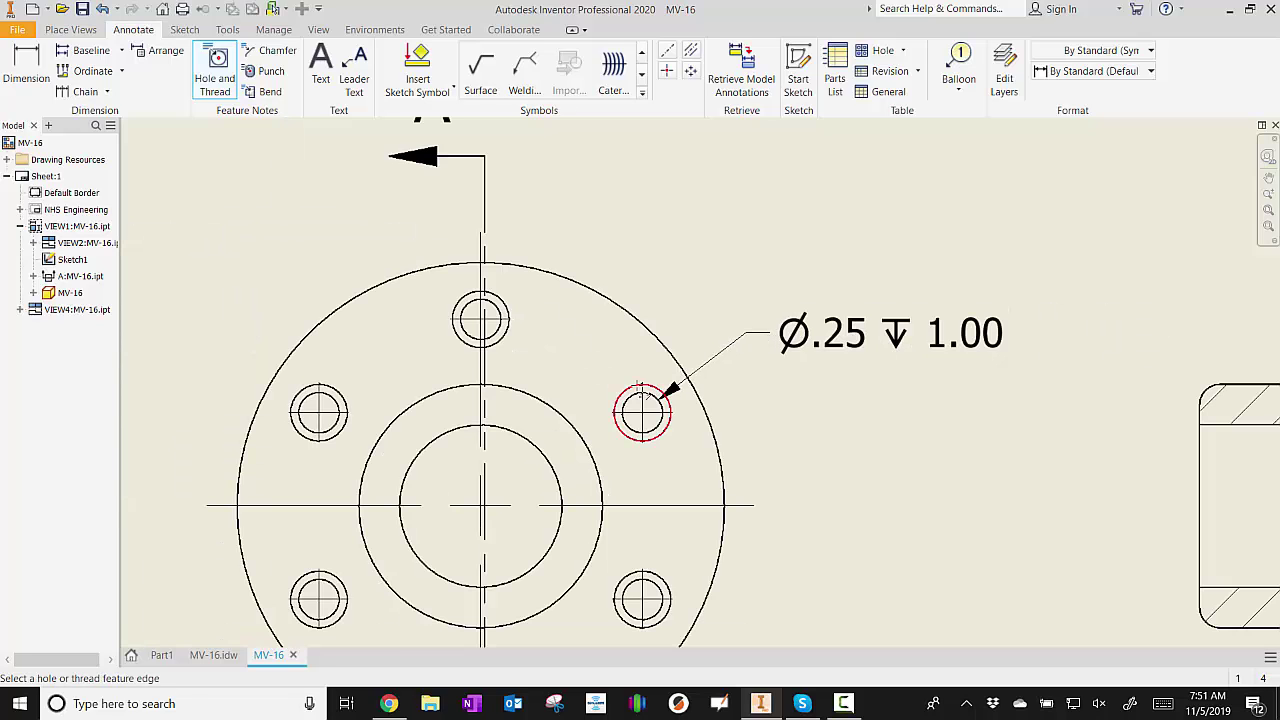
left_click(641, 393)
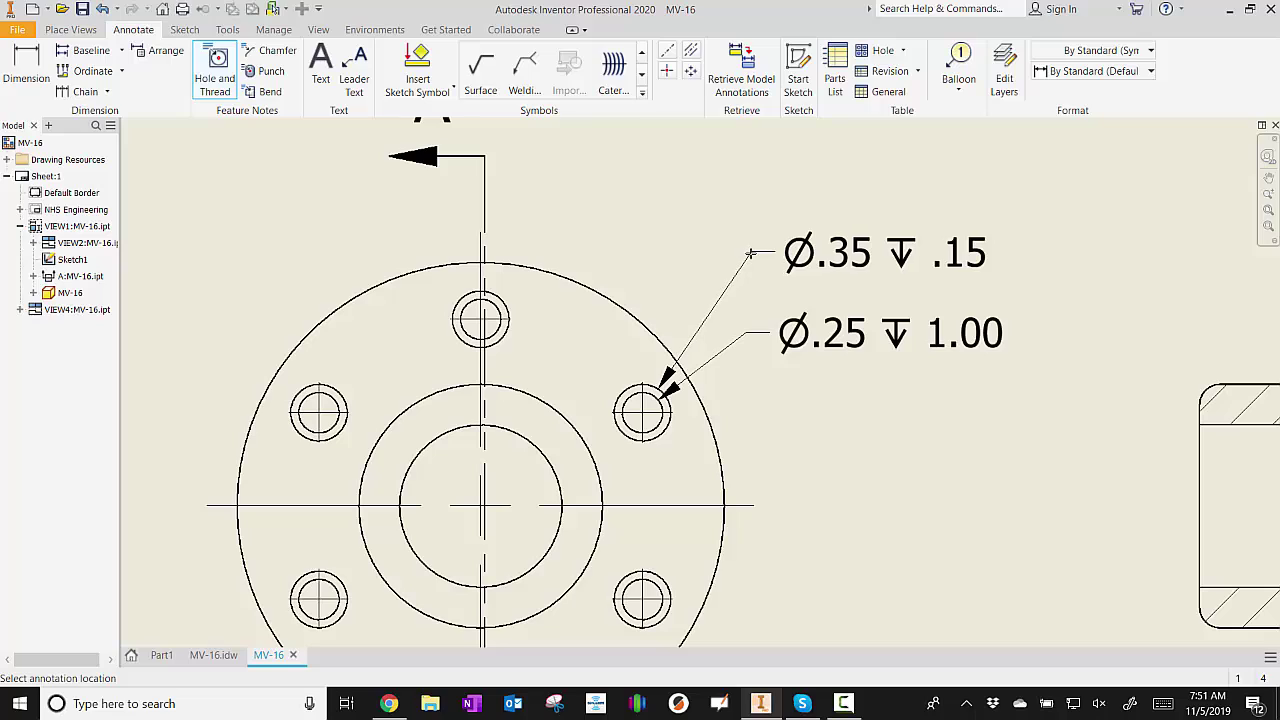
left_click(753, 259)
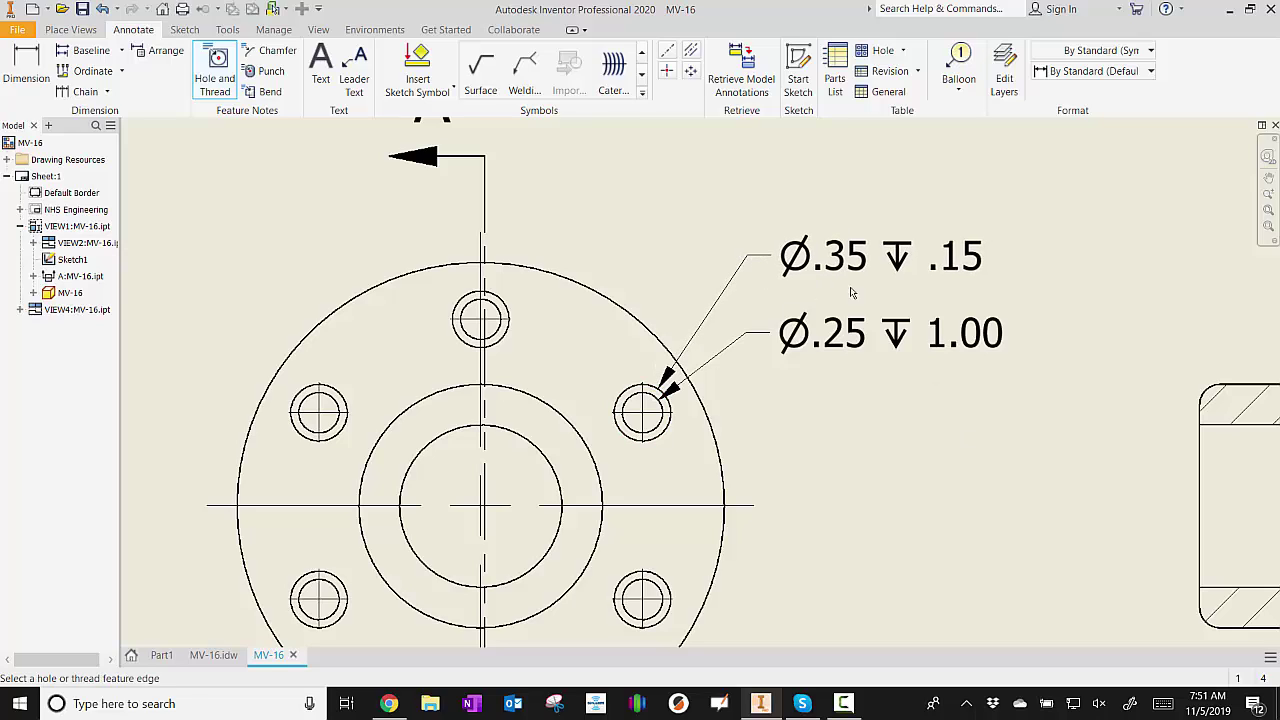
Dimension the flange's outer diameter in the front view, placing it above the bolt hole notes.
scroll(861, 464, "up", 2)
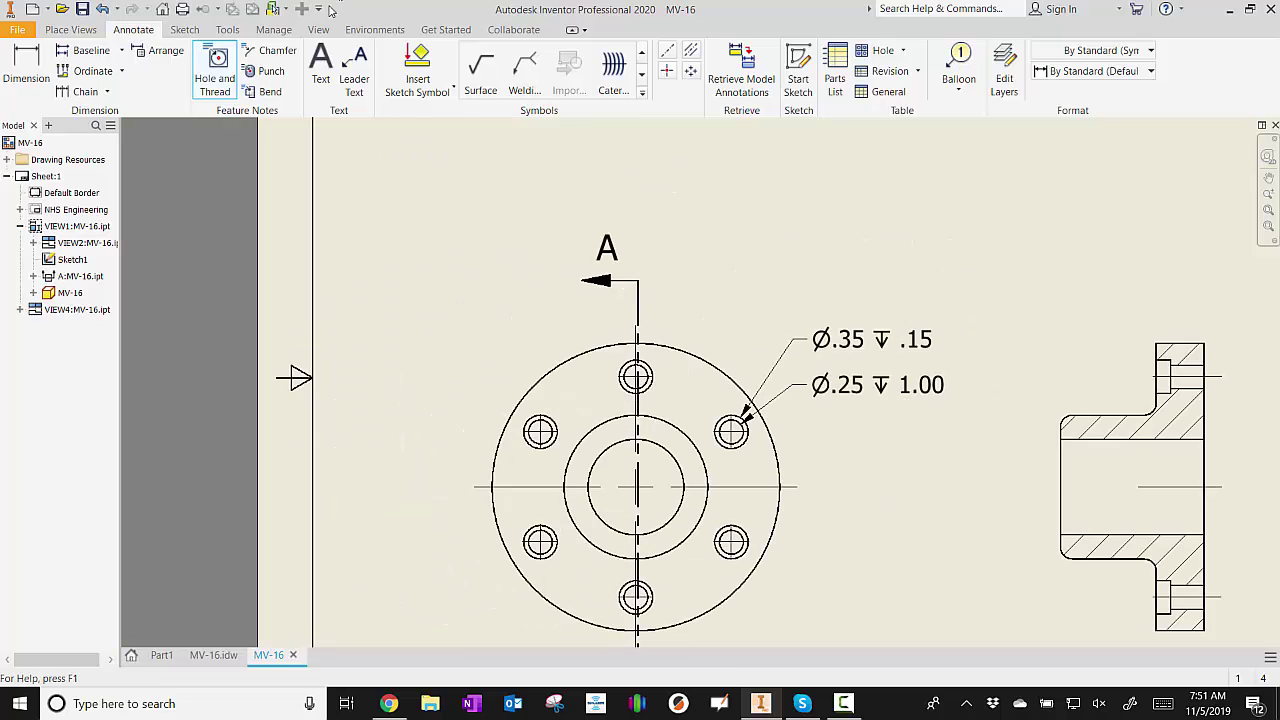
left_click(28, 65)
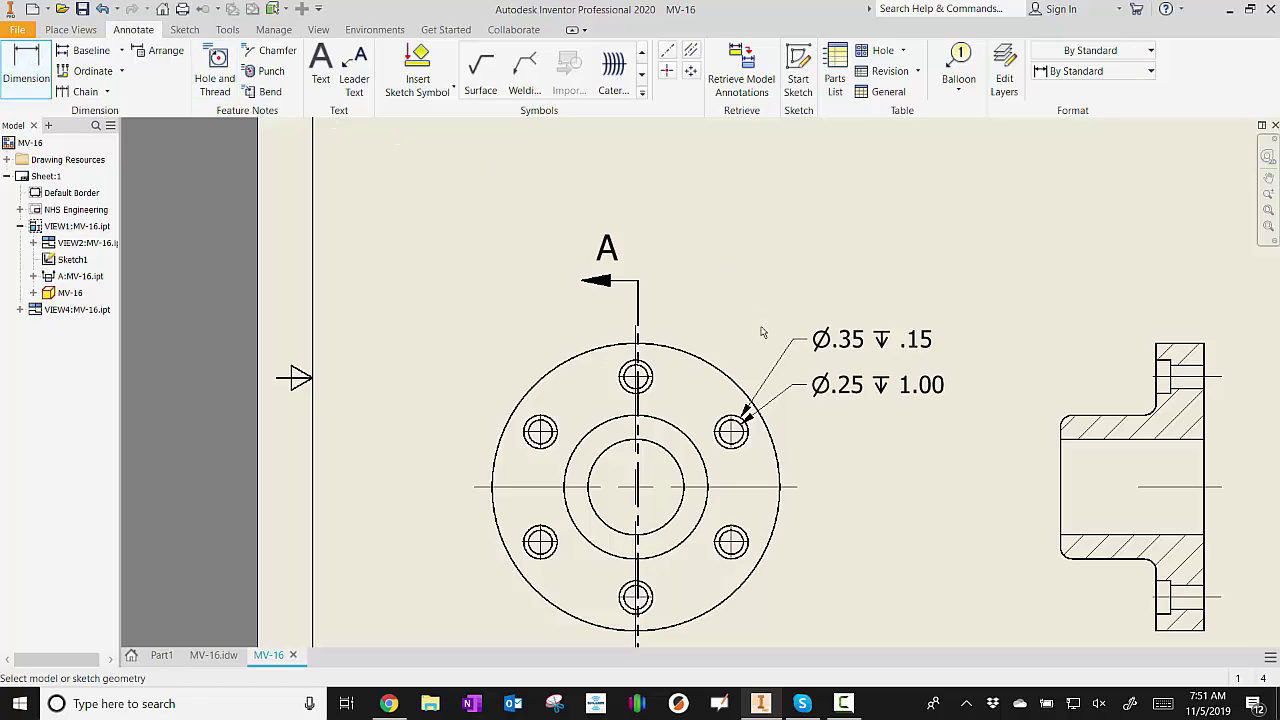
left_click(698, 351)
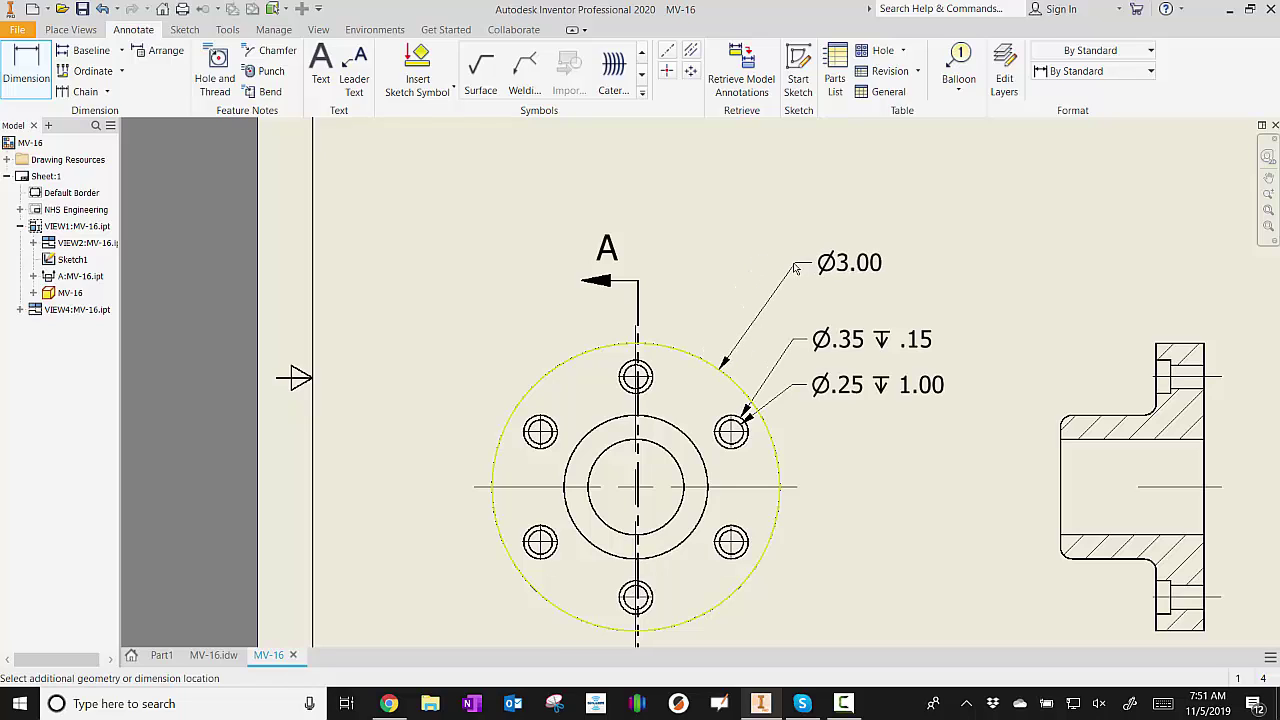
left_click(793, 266)
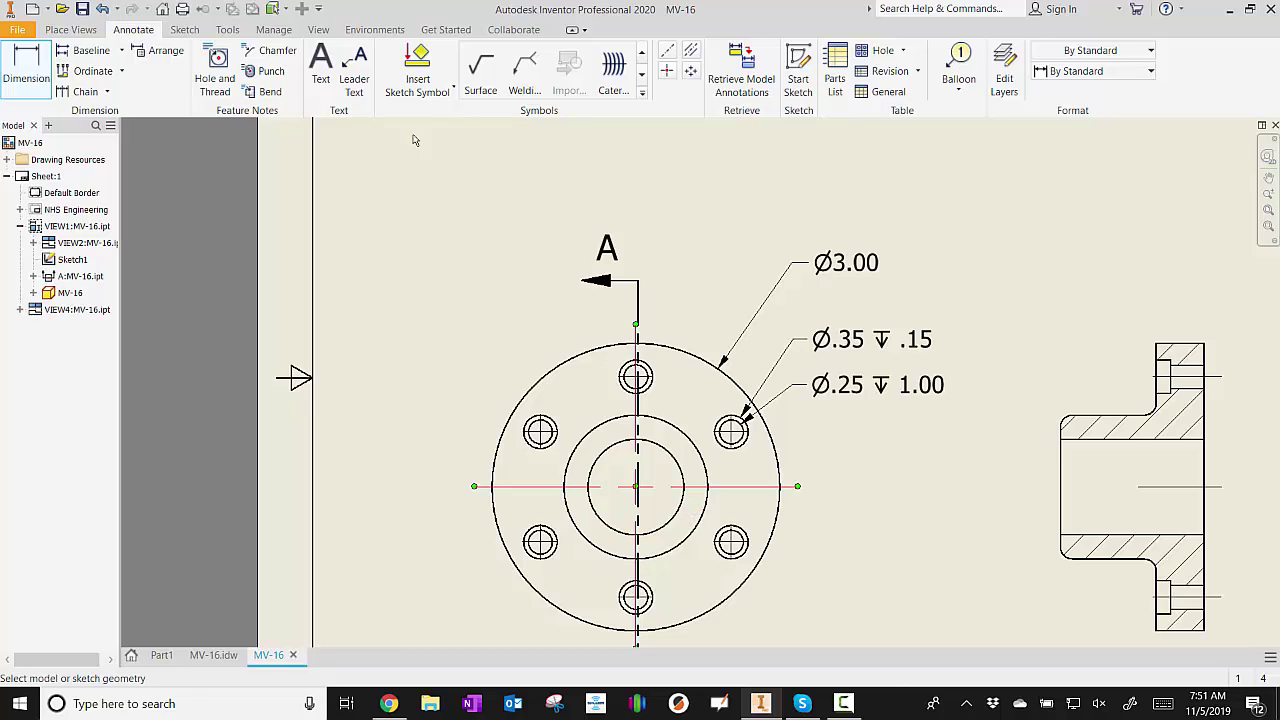
Add a hole note to the central through bore in the front view, placed to the lower right of the flange.
left_click(215, 70)
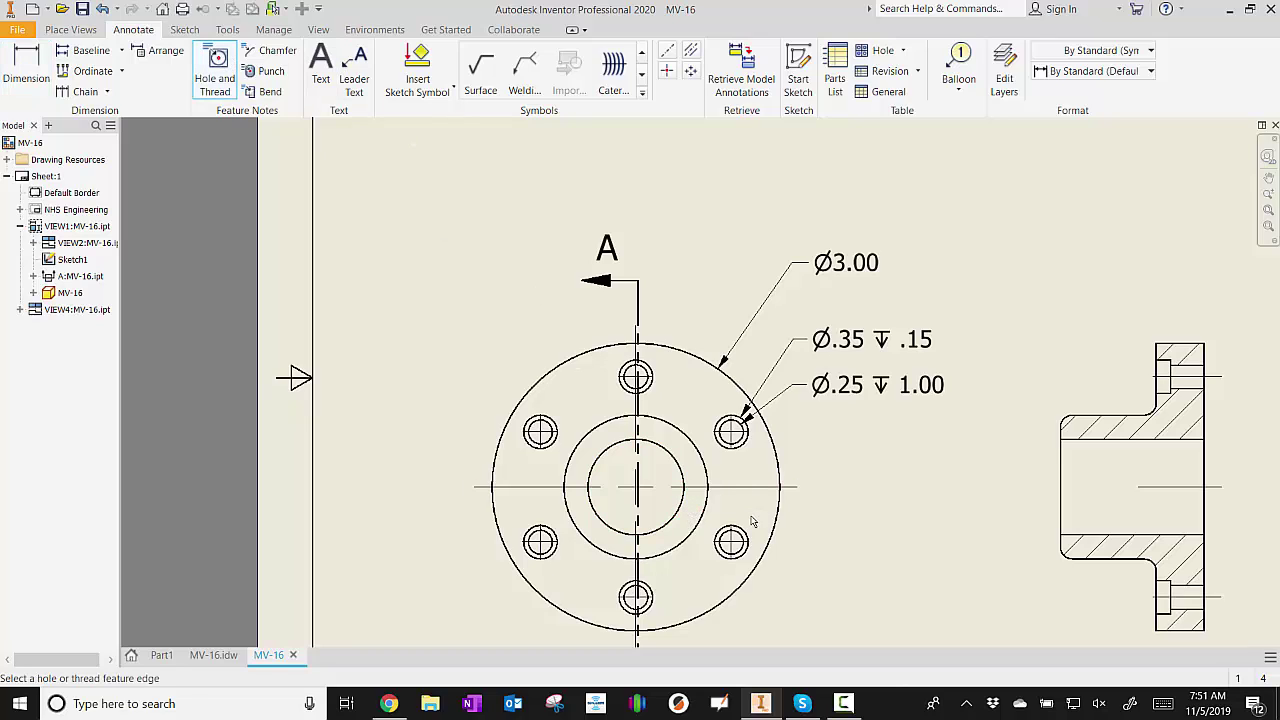
left_click(679, 513)
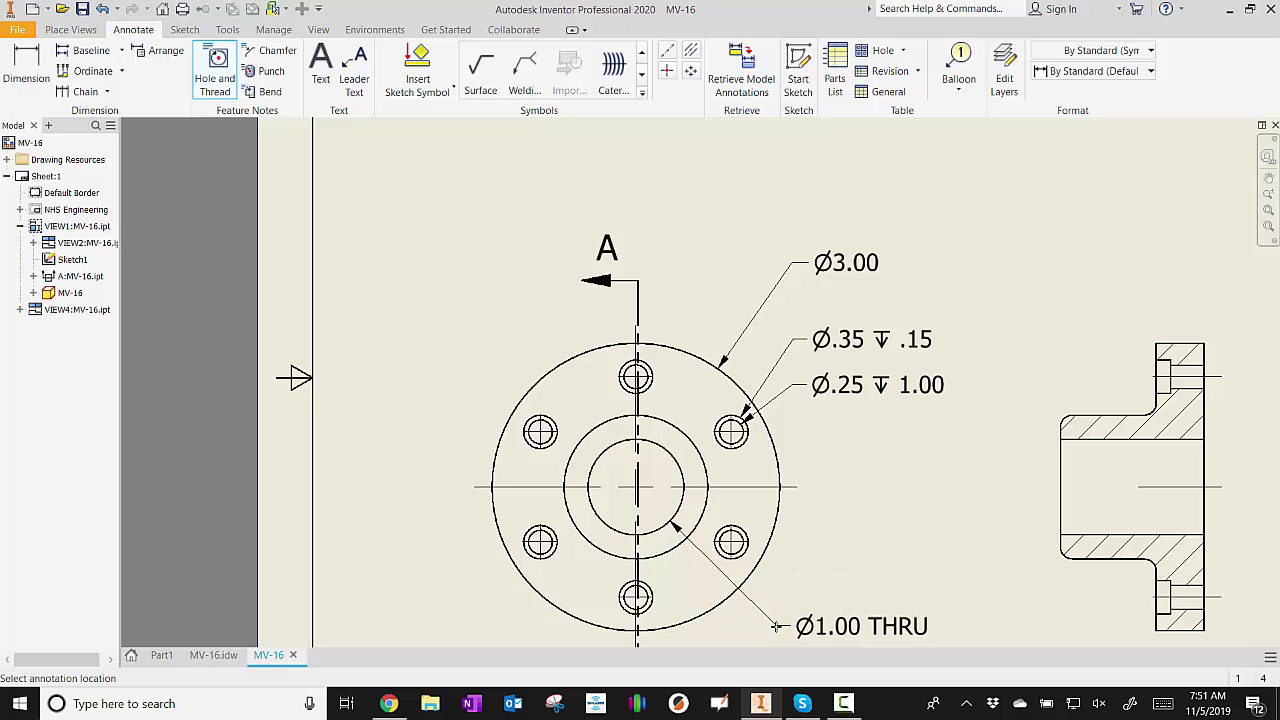
left_click(778, 623)
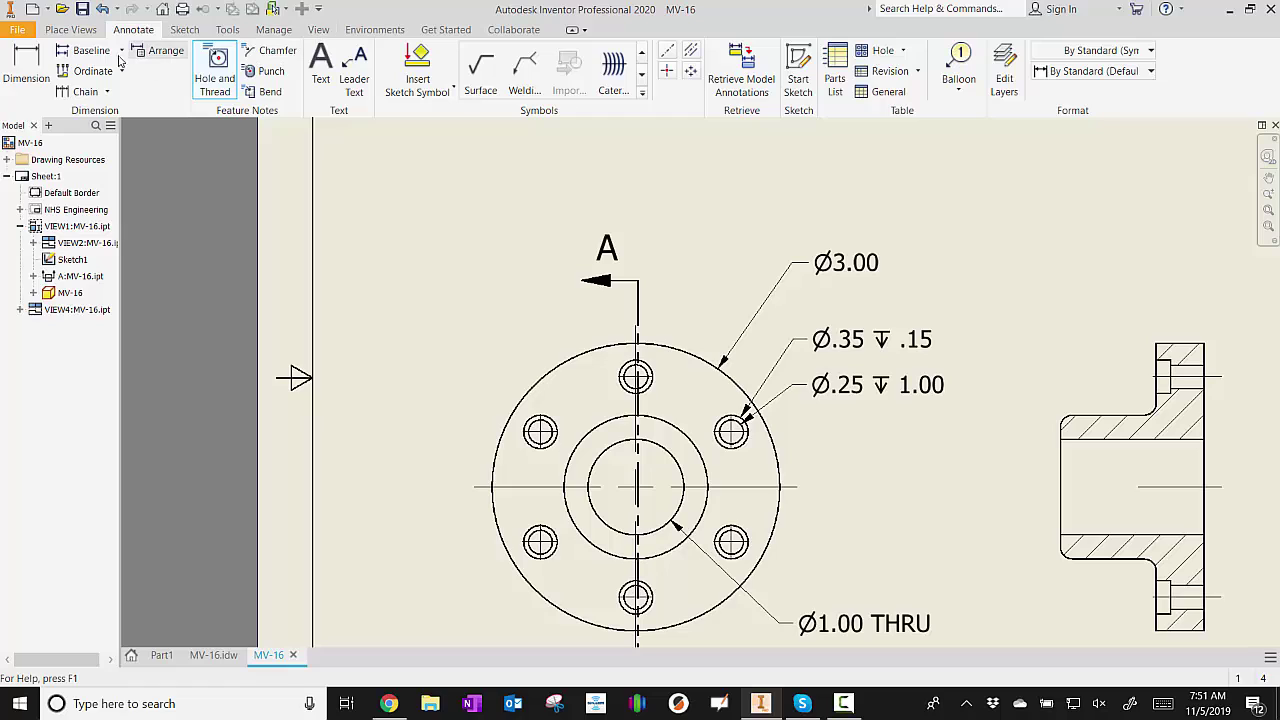
Dimension the hub's outer diameter in the front view, placing it above the central bore's note.
left_click(26, 70)
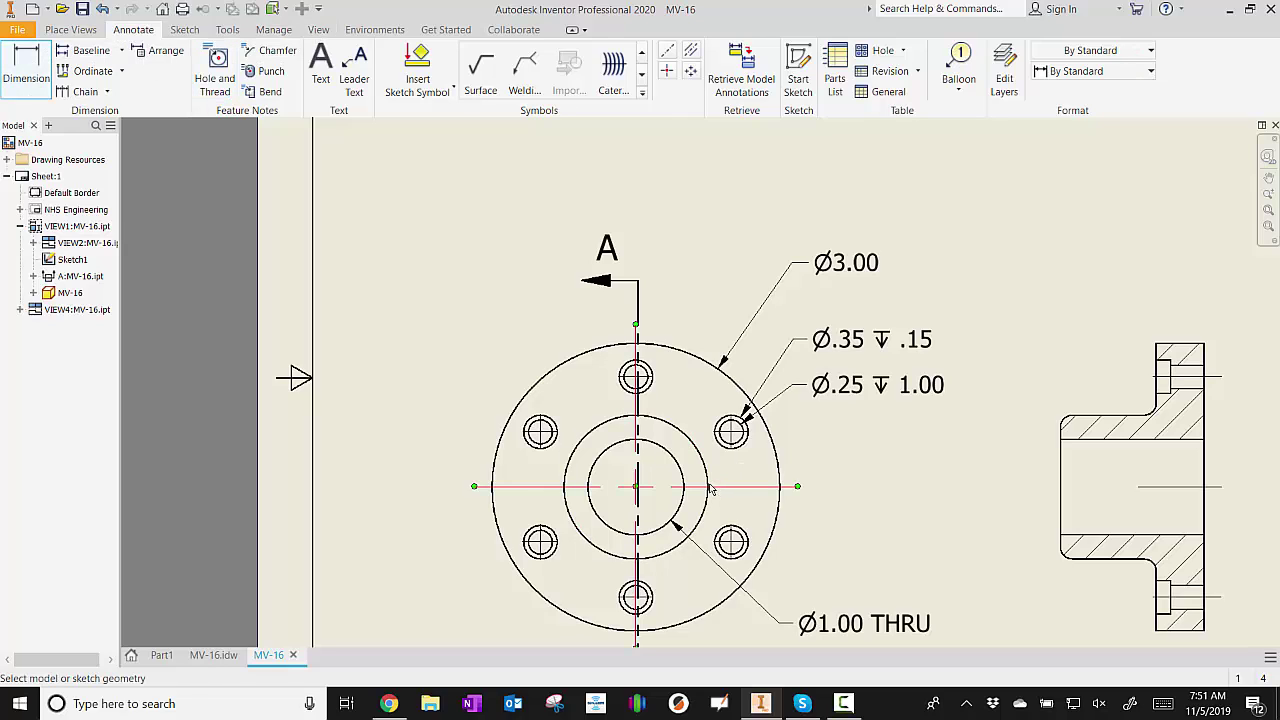
left_click(709, 488)
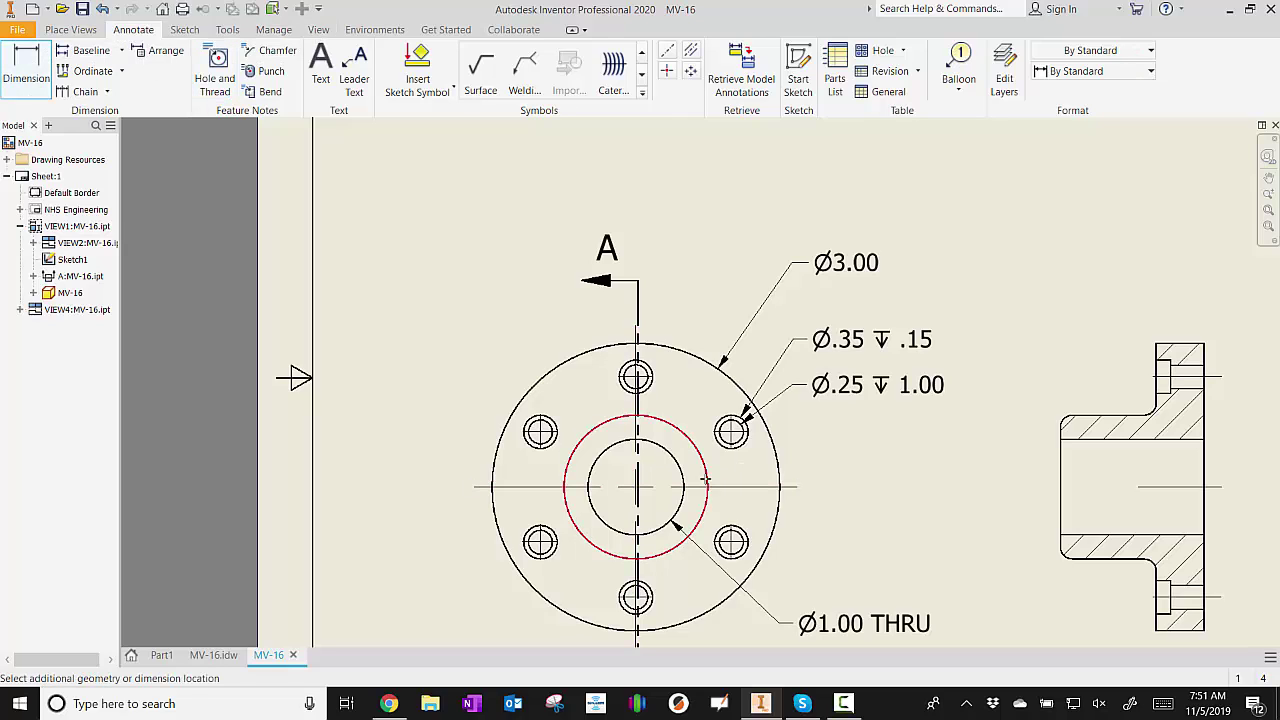
left_click(797, 538)
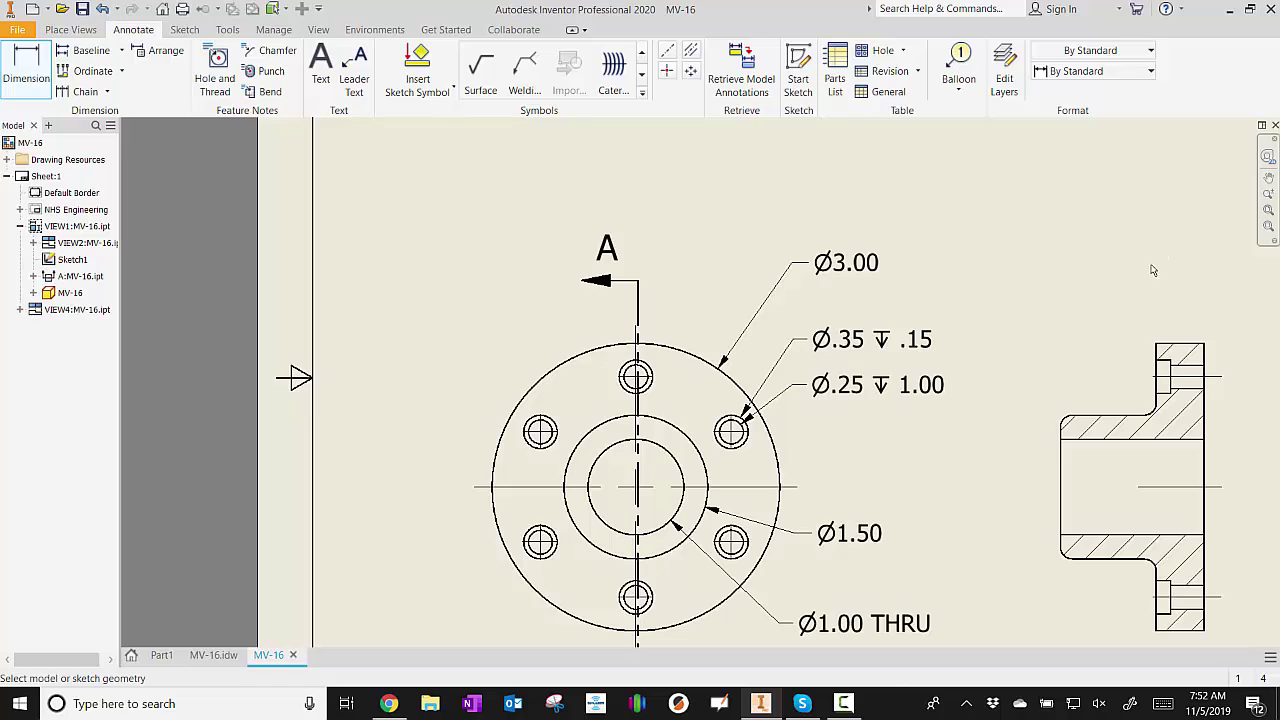
key("Escape")
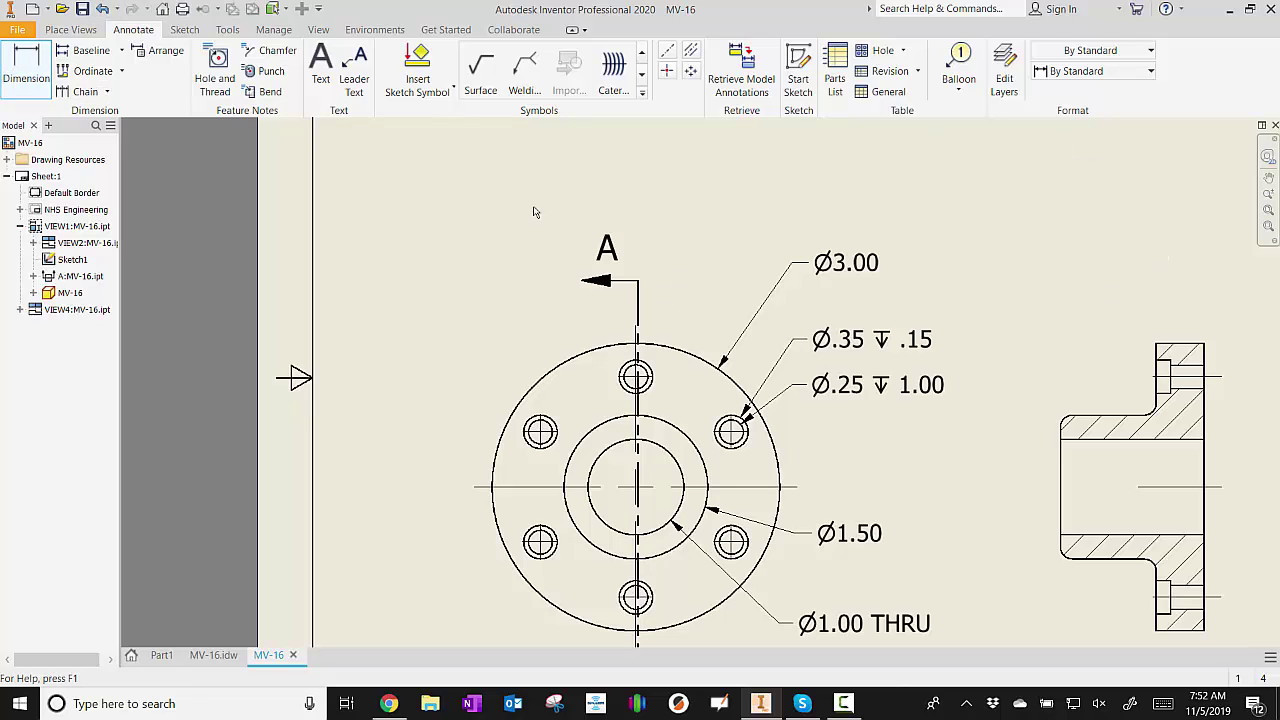
Append TYP to both bolt hole notes, the counterbore's and the inner hole's.
left_click(922, 350)
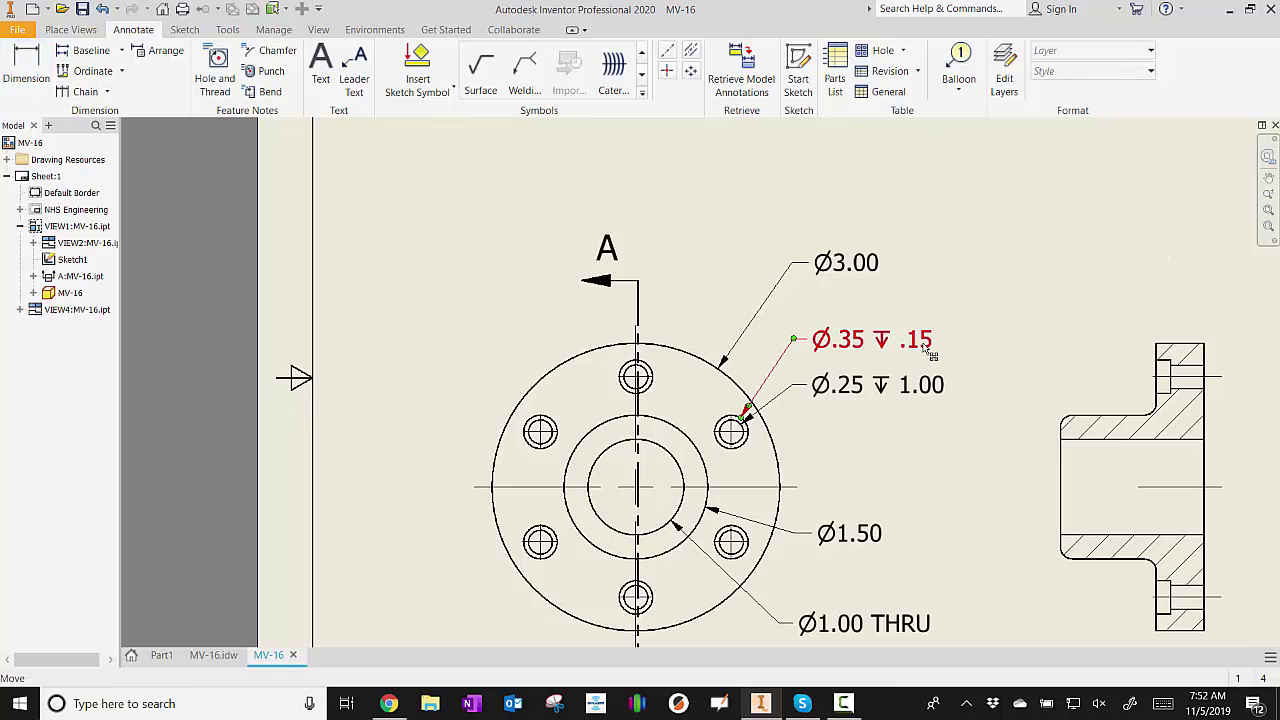
double_click(928, 350)
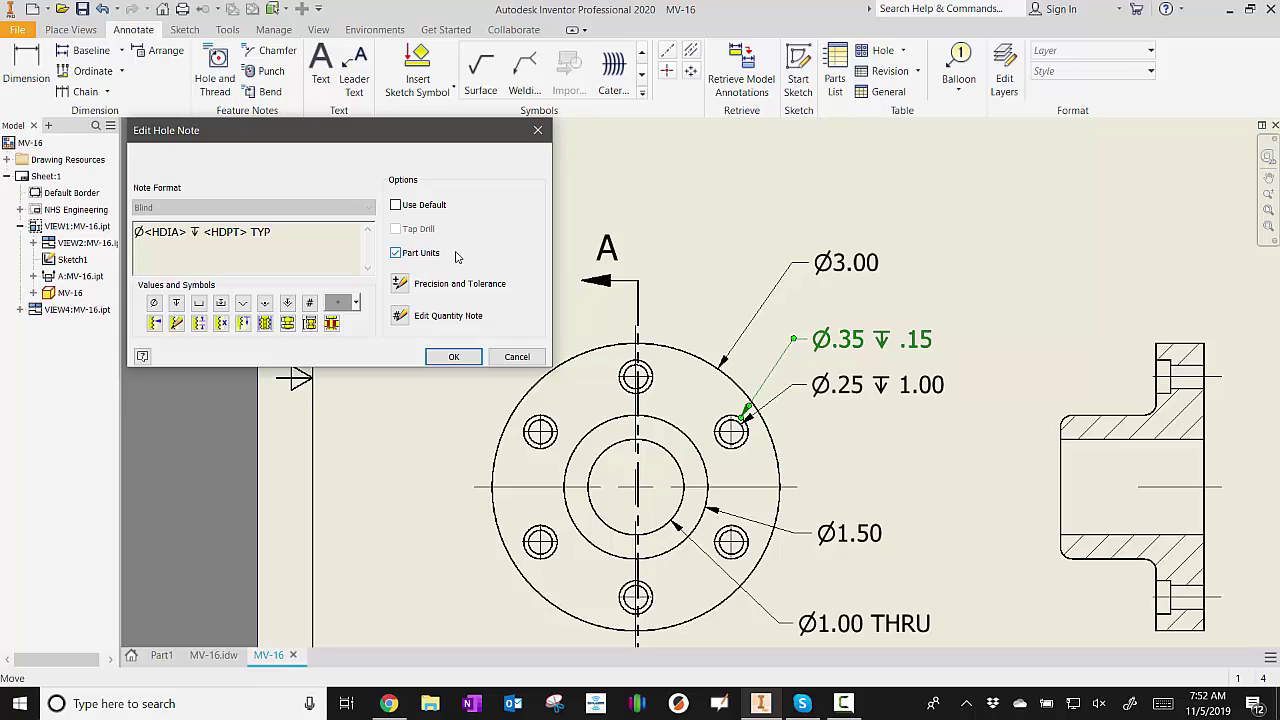
left_click(453, 356)
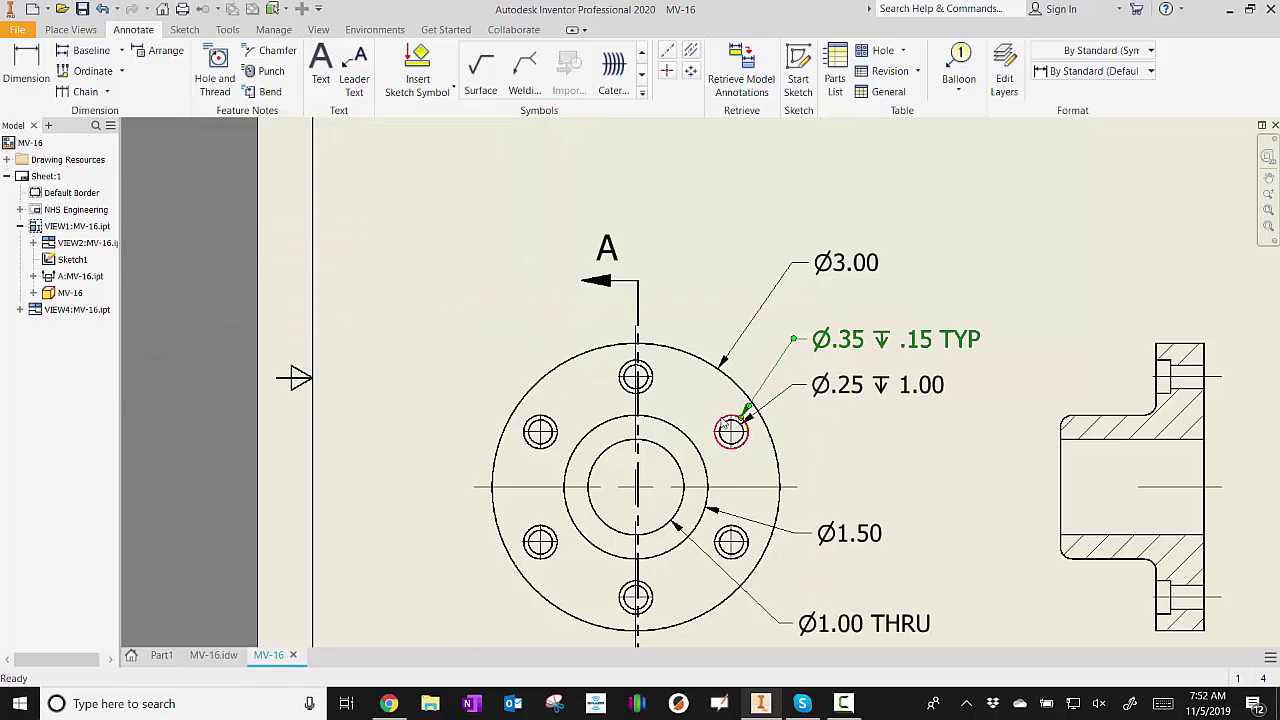
double_click(891, 390)
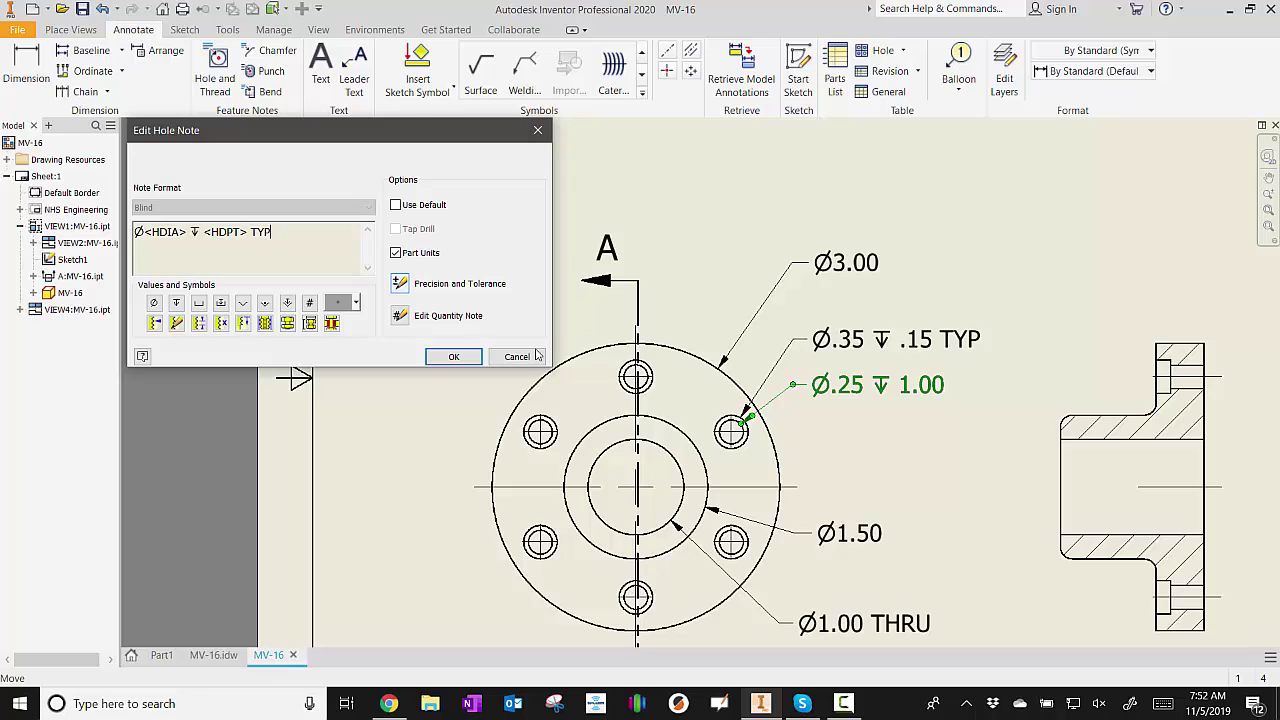
left_click(453, 357)
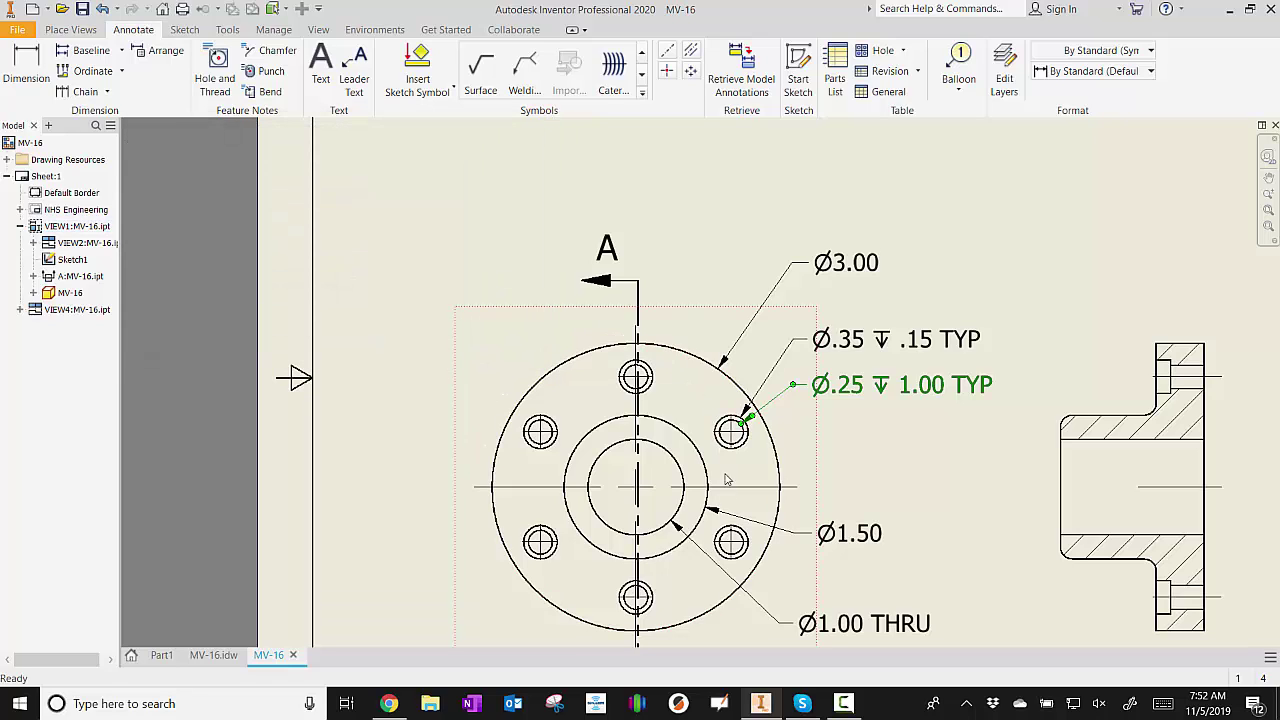
left_click_drag(638, 385, 772, 393)
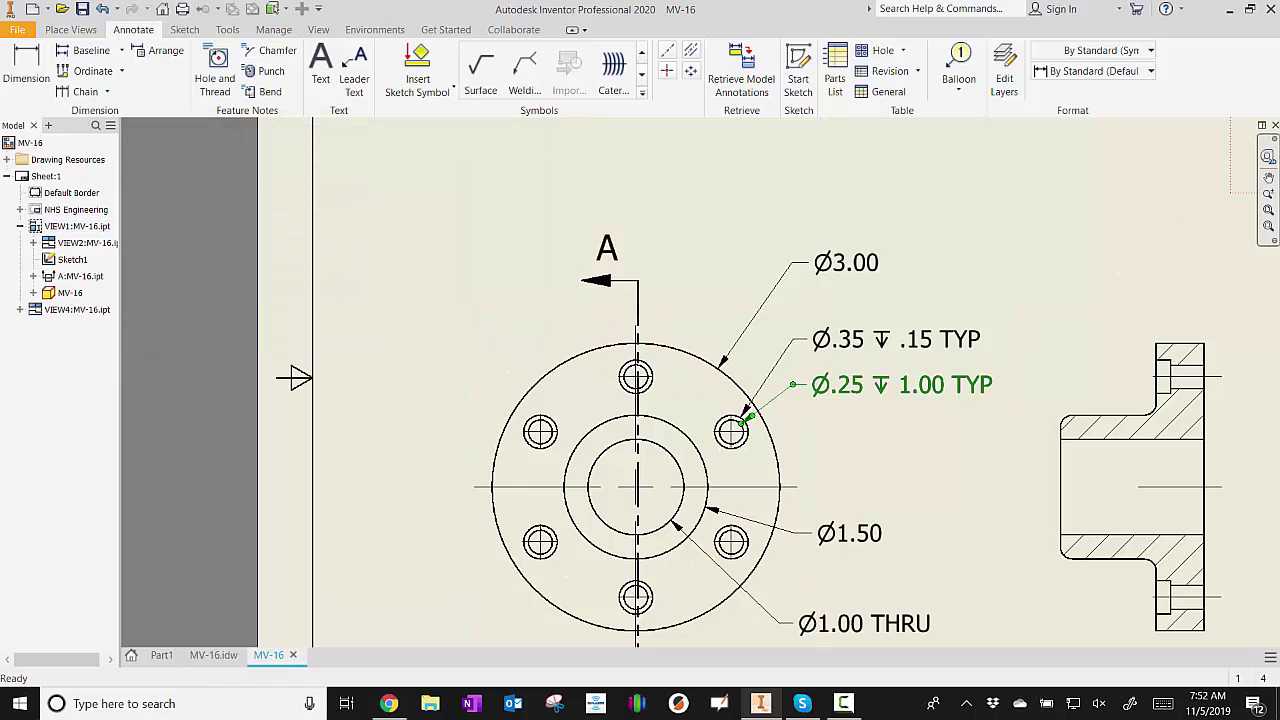
Create baseline dimensions for the flange thickness and overall height of the top view, placed to its right.
left_click(1268, 194)
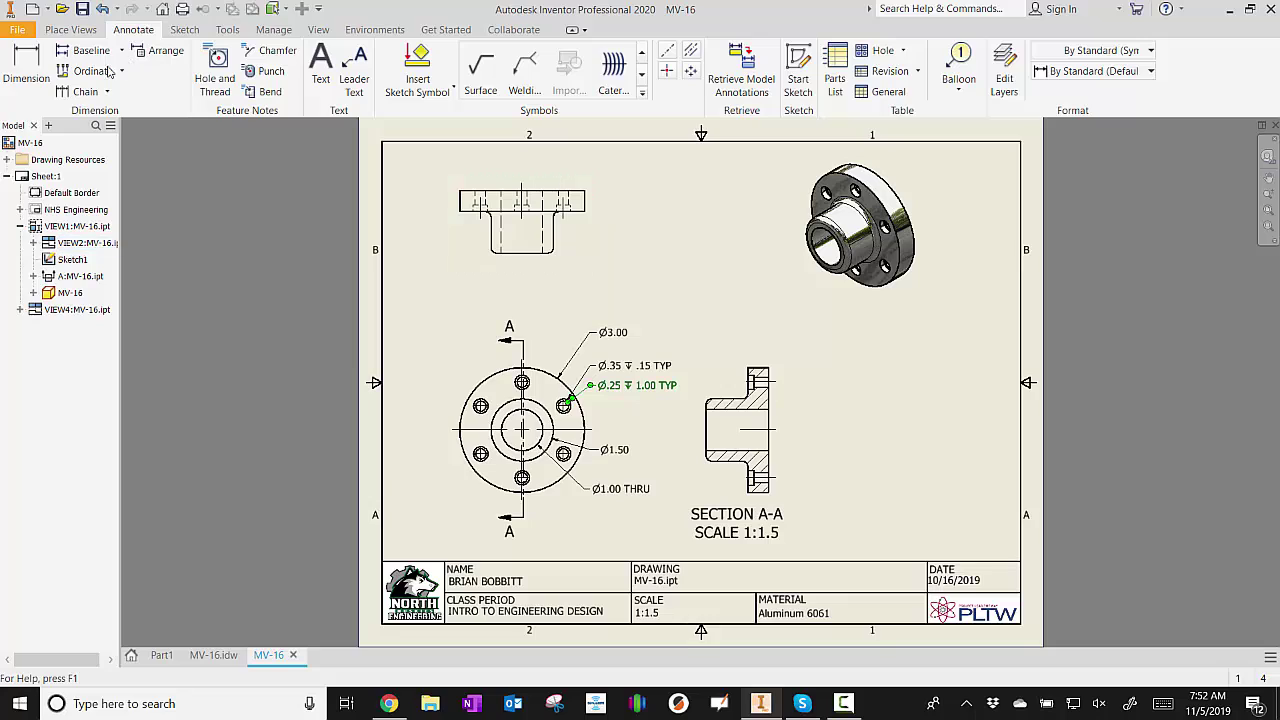
left_click(77, 53)
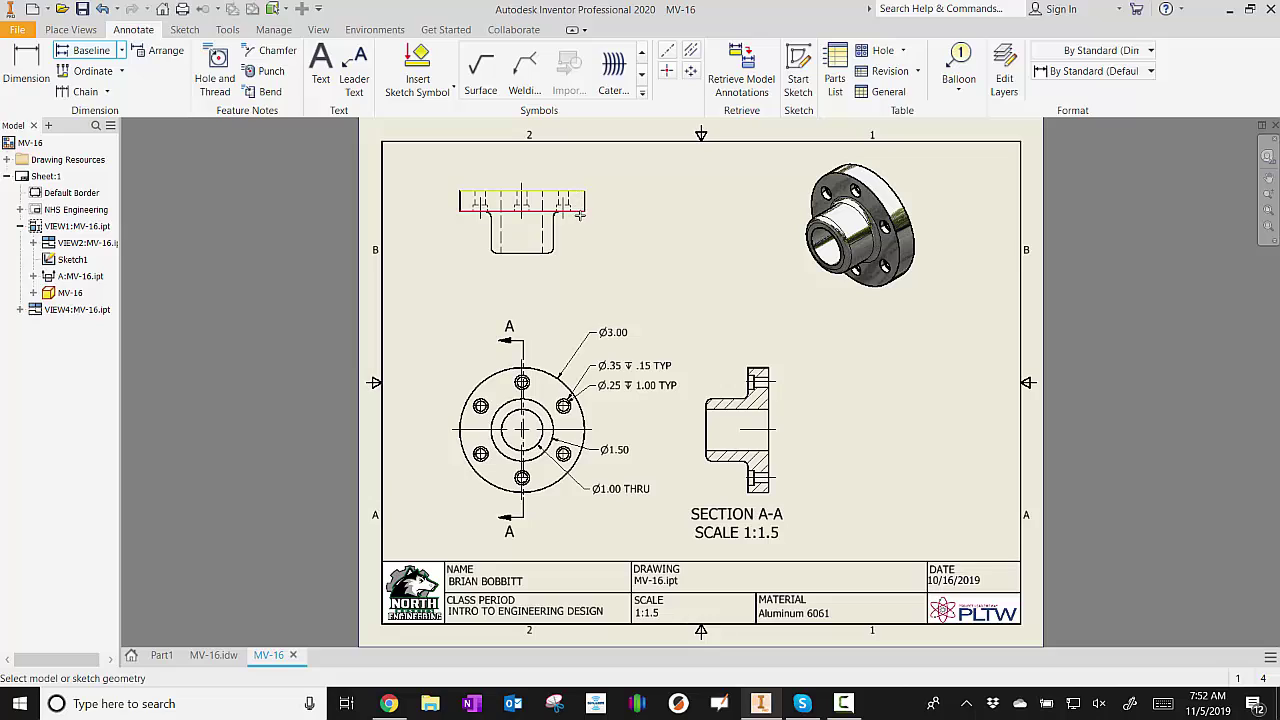
left_click(546, 253)
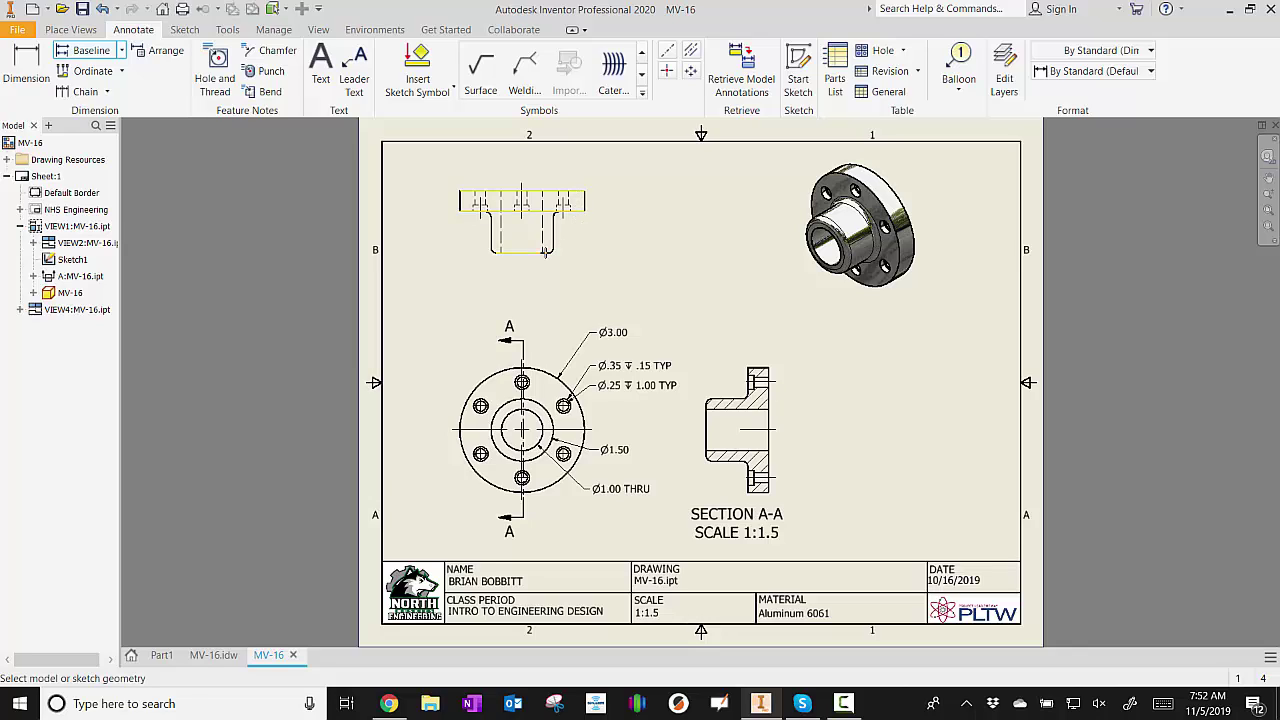
right_click(600, 250)
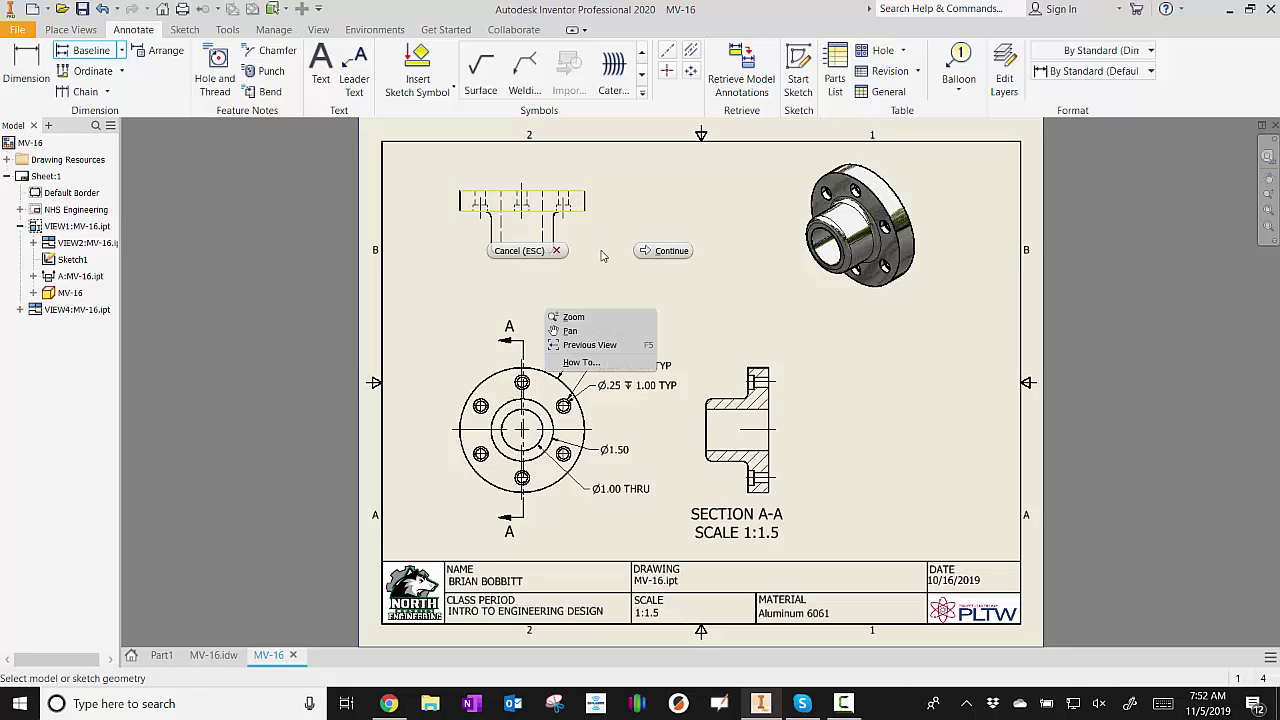
left_click(618, 253)
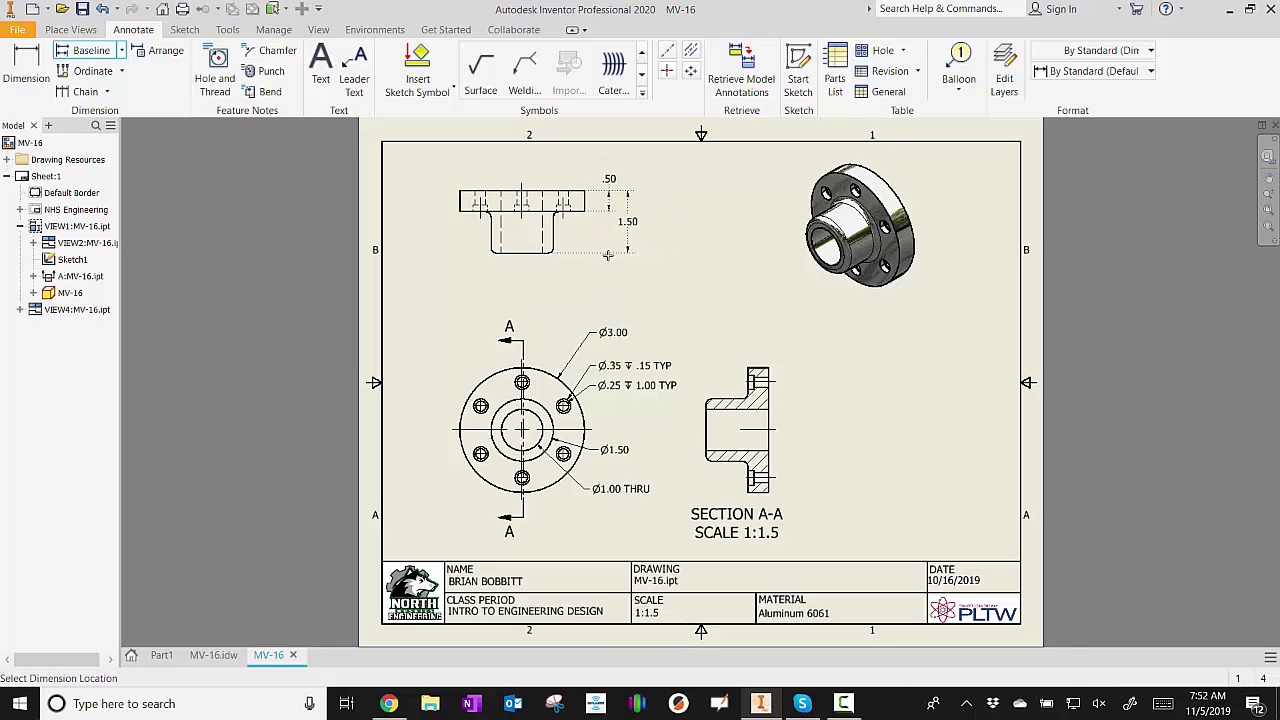
left_click(607, 255)
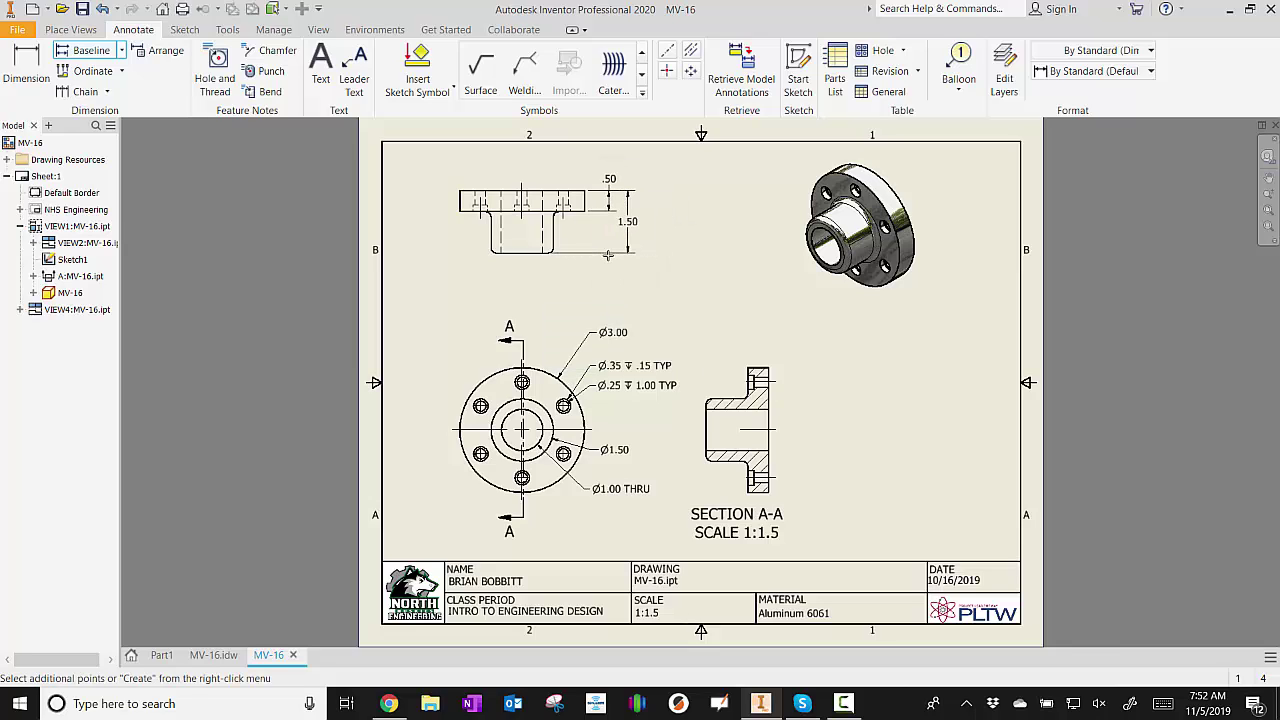
right_click(660, 212)
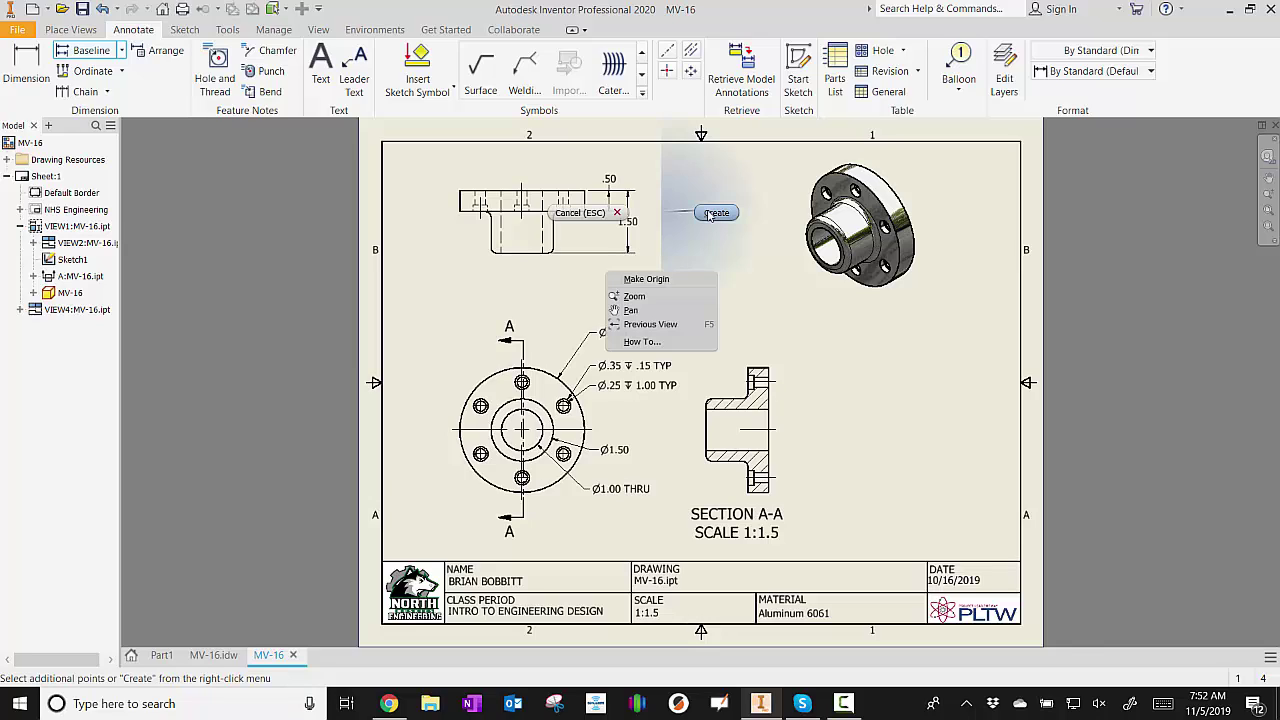
left_click(701, 215)
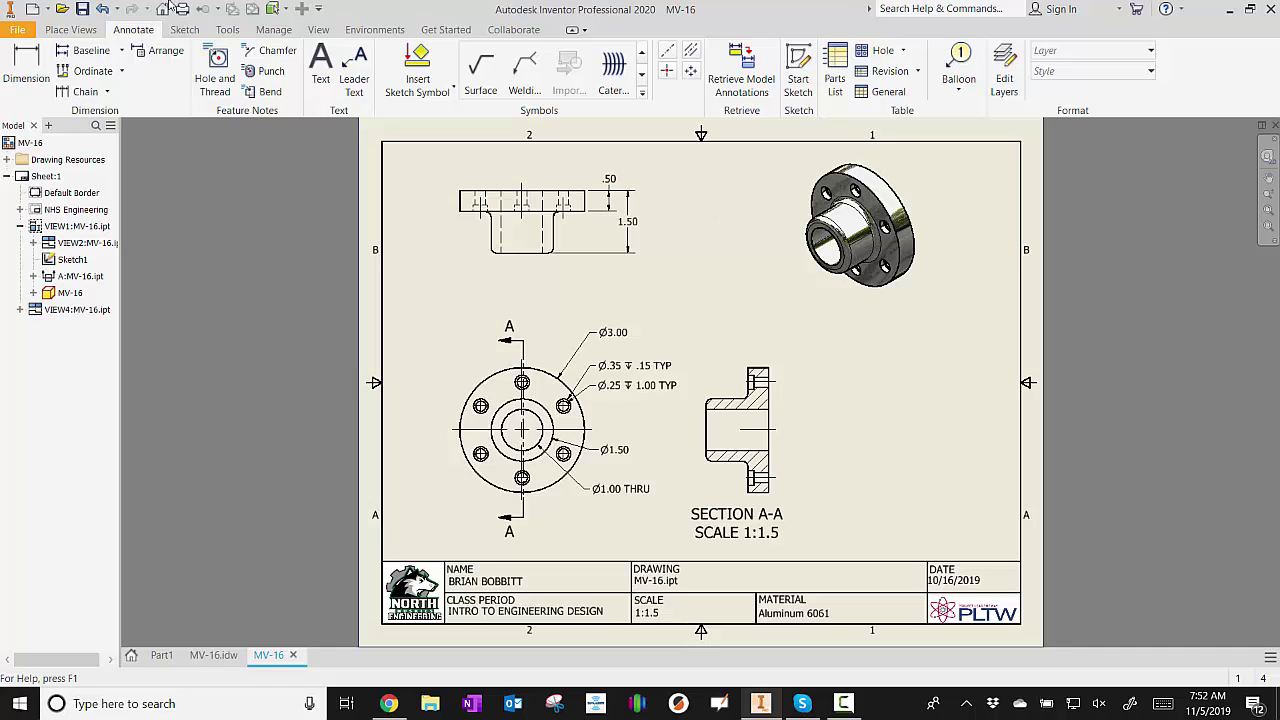
Dimension the section view from the central axis to the upper bolt hole's centerline and to the flange's top edge, placing both to the right.
left_click(27, 60)
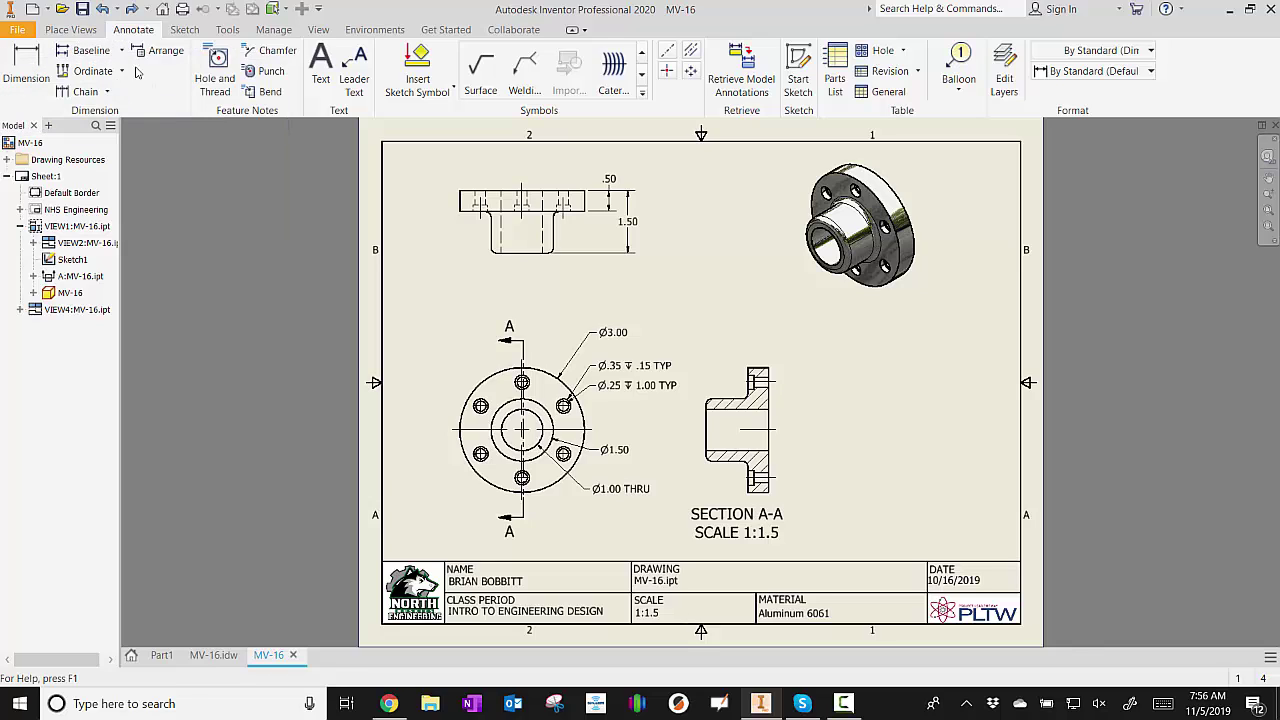
left_click(26, 70)
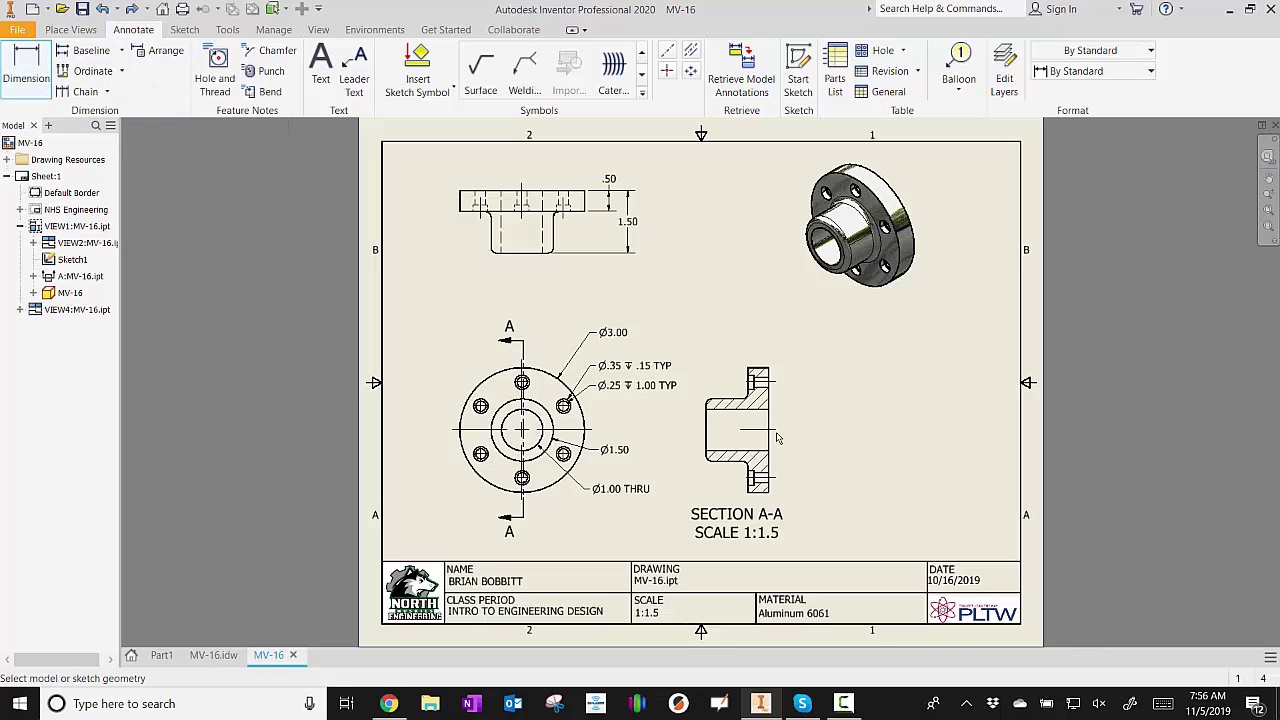
left_click(775, 431)
left_click(770, 382)
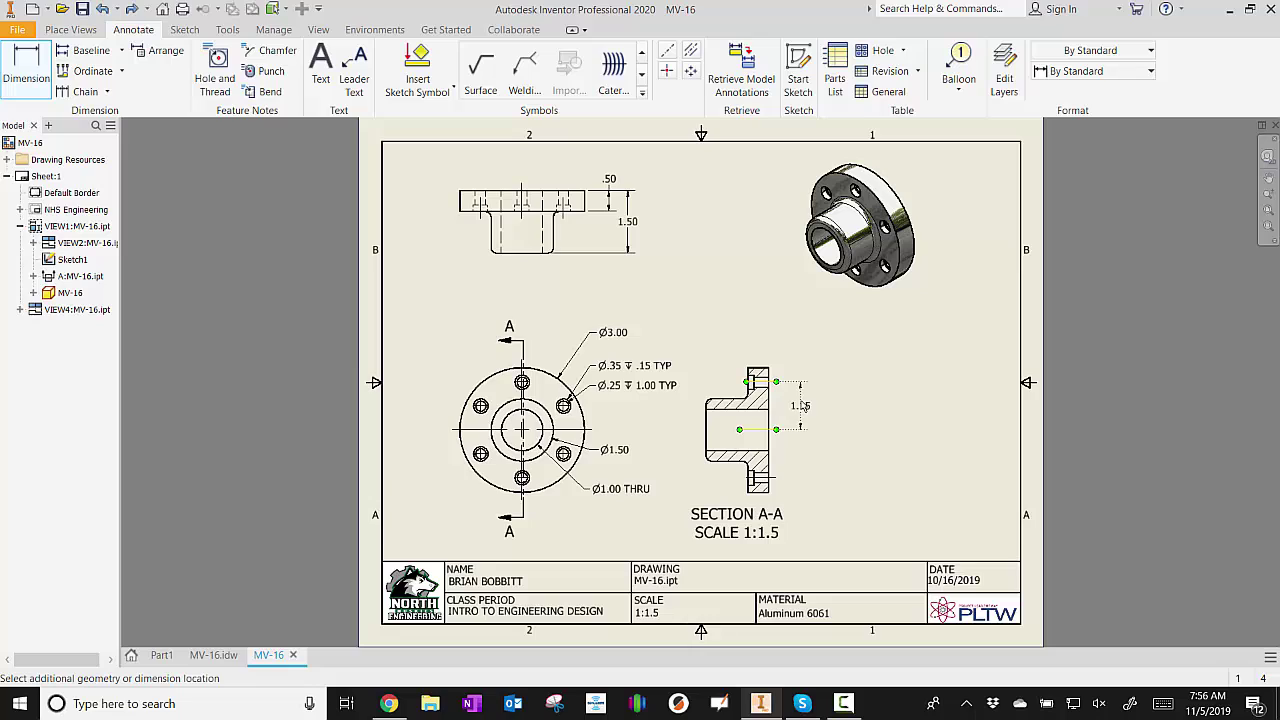
left_click(802, 405)
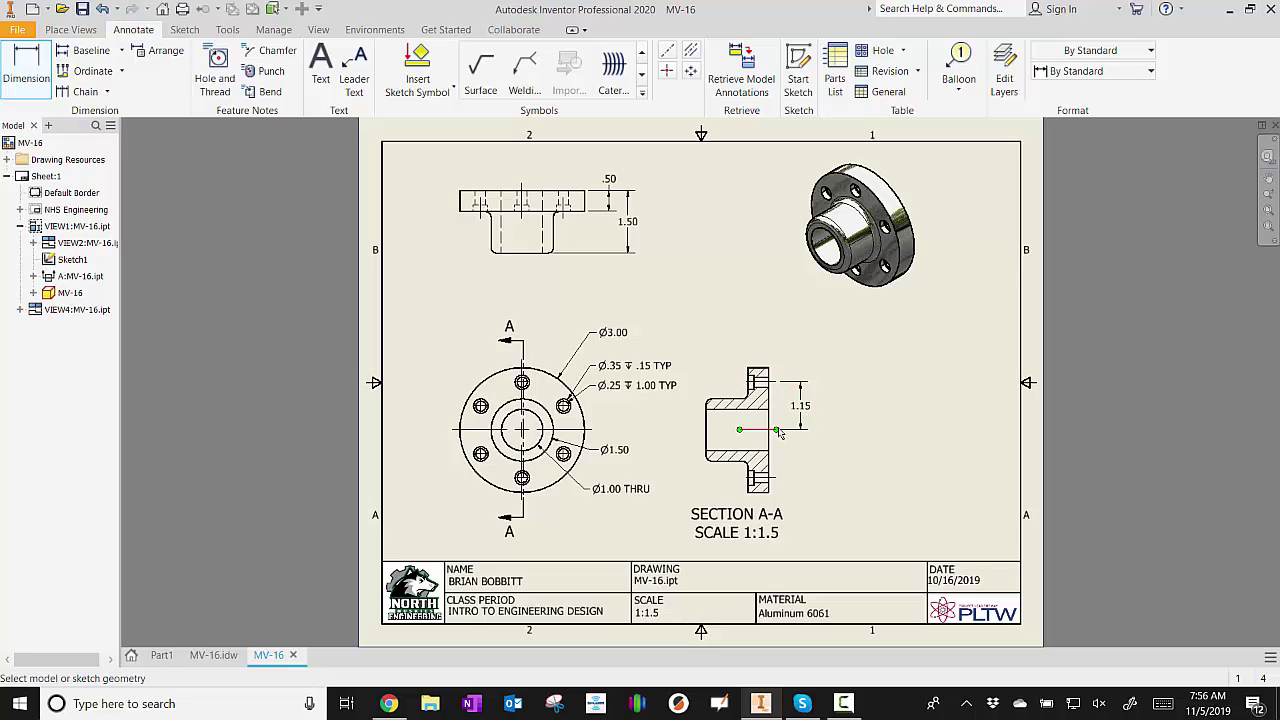
left_click(776, 431)
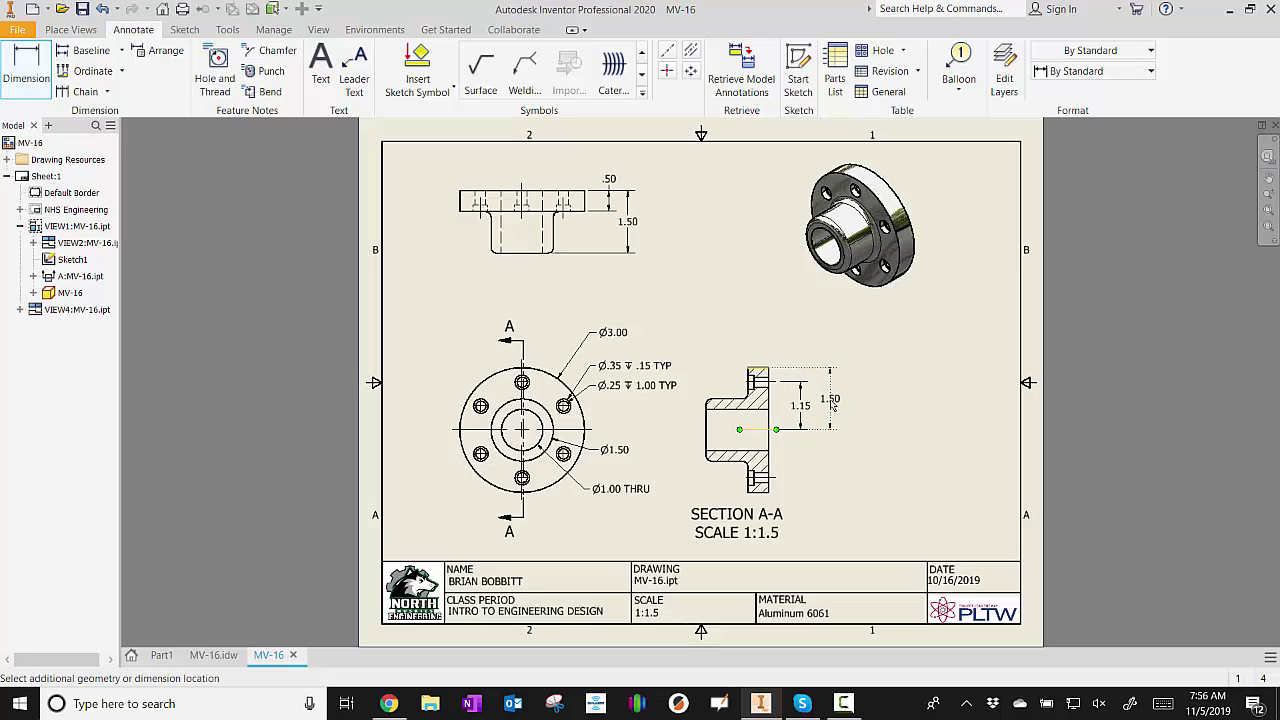
left_click(833, 405)
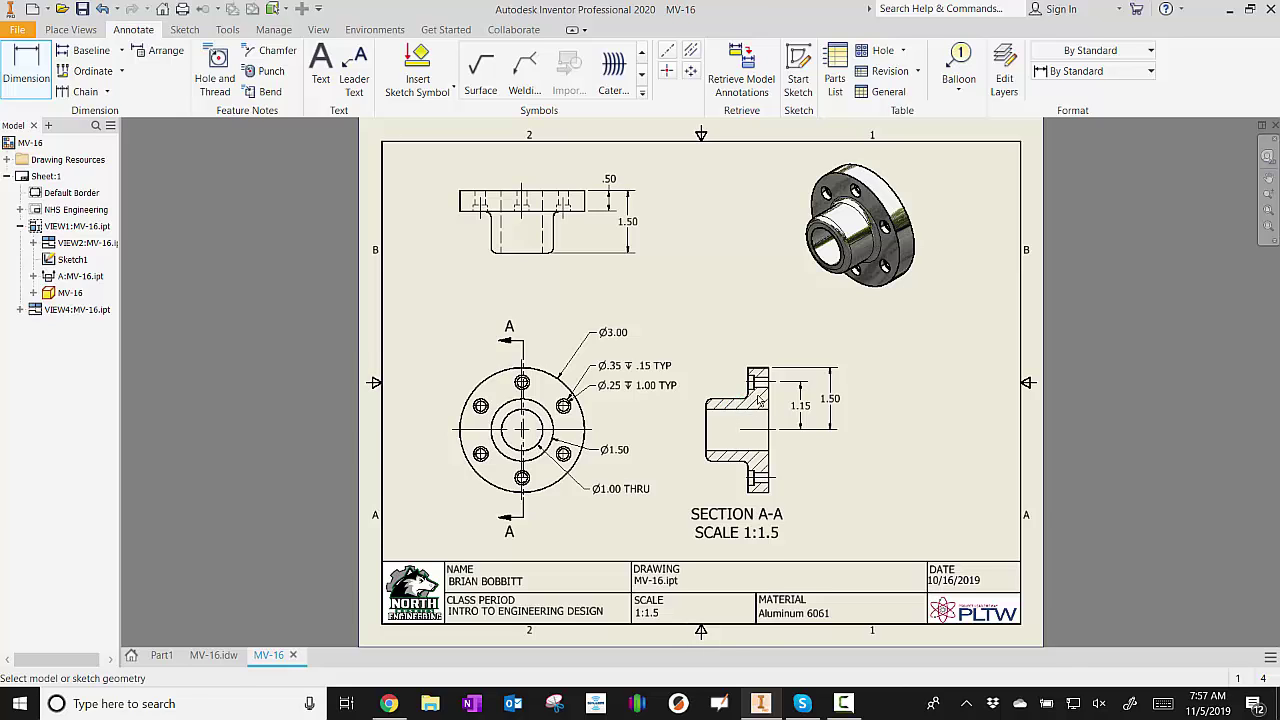
Add a radius dimension to the upper fillet between hub and flange in the section view, placed above and left of the flange.
scroll(760, 400, "up", 4)
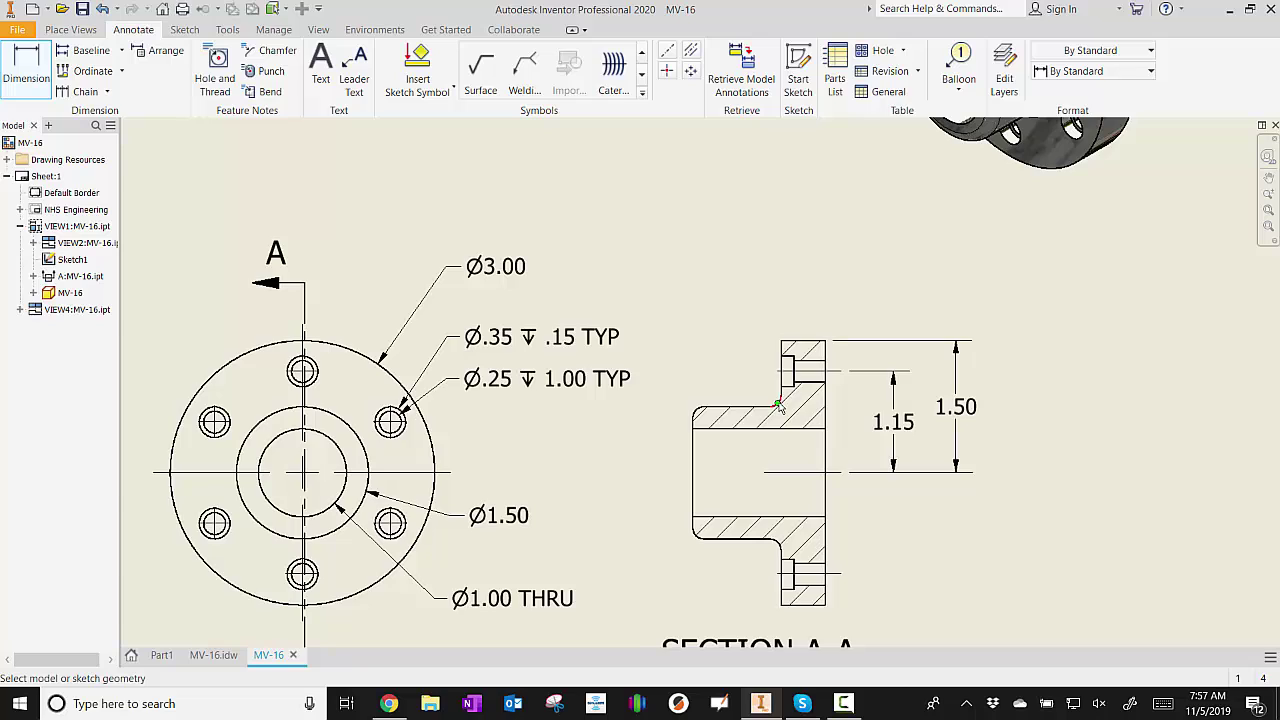
scroll(780, 405, "up", 5)
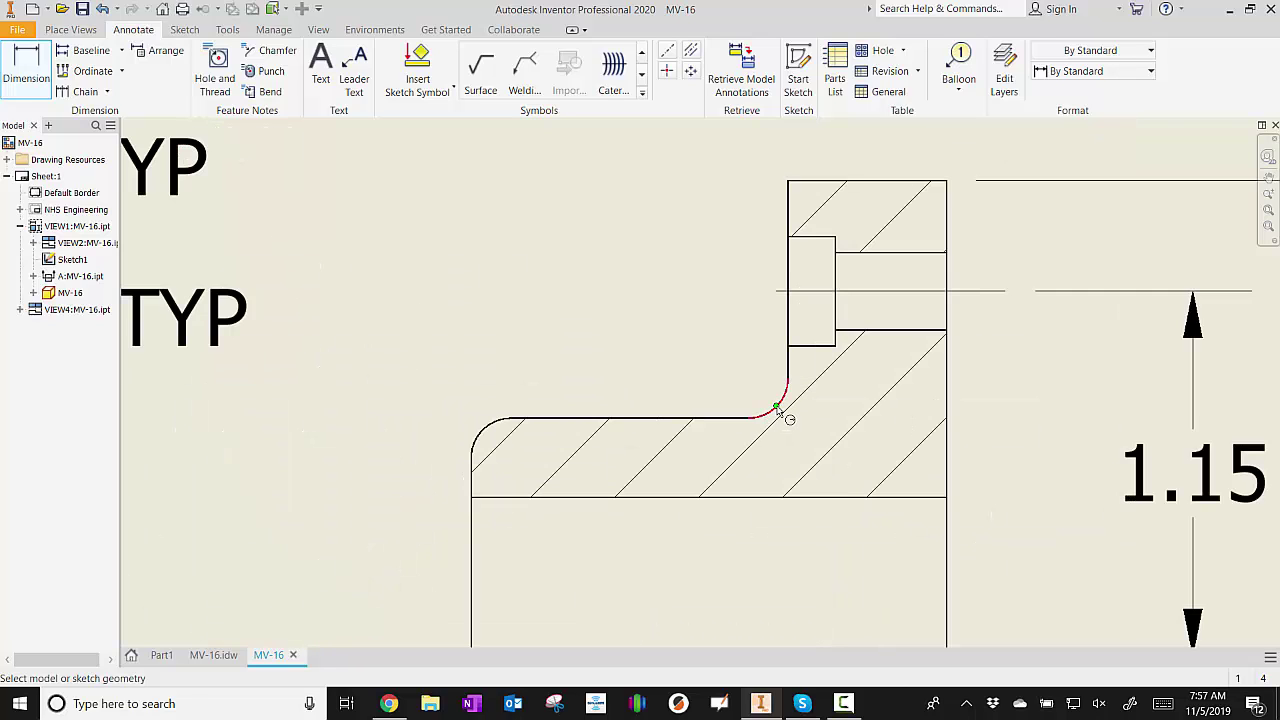
left_click(779, 411)
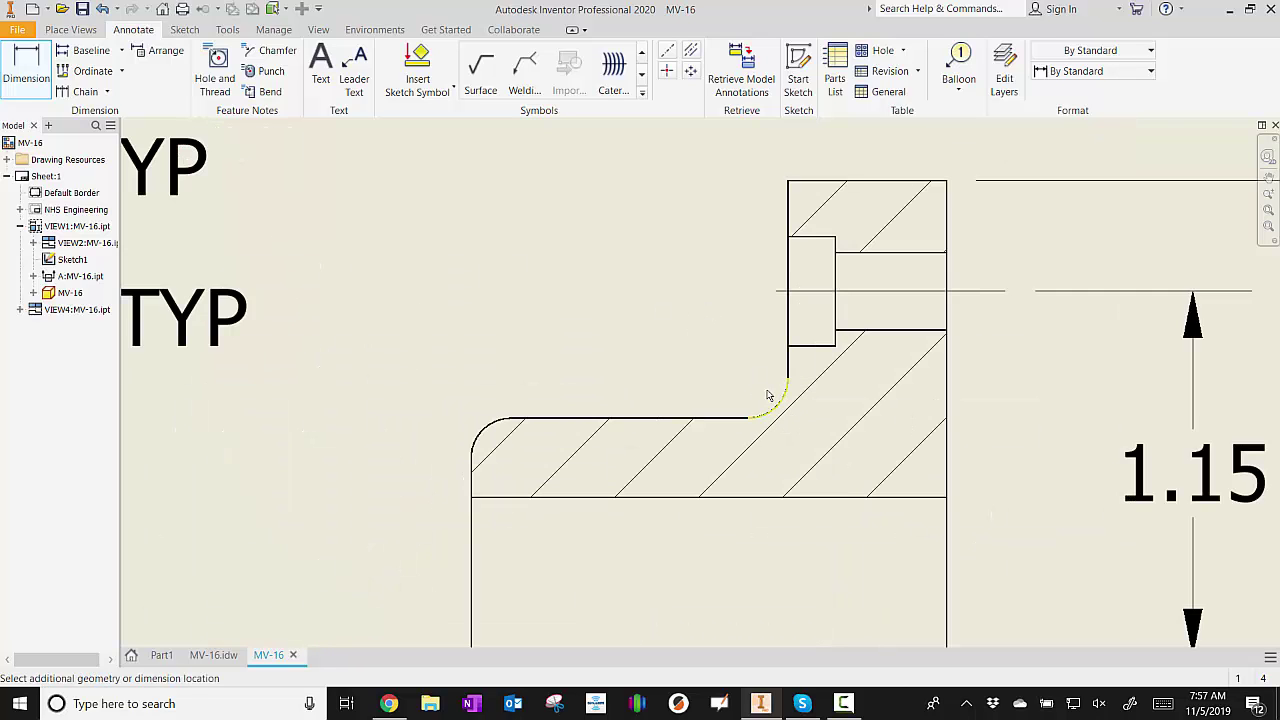
key("Escape")
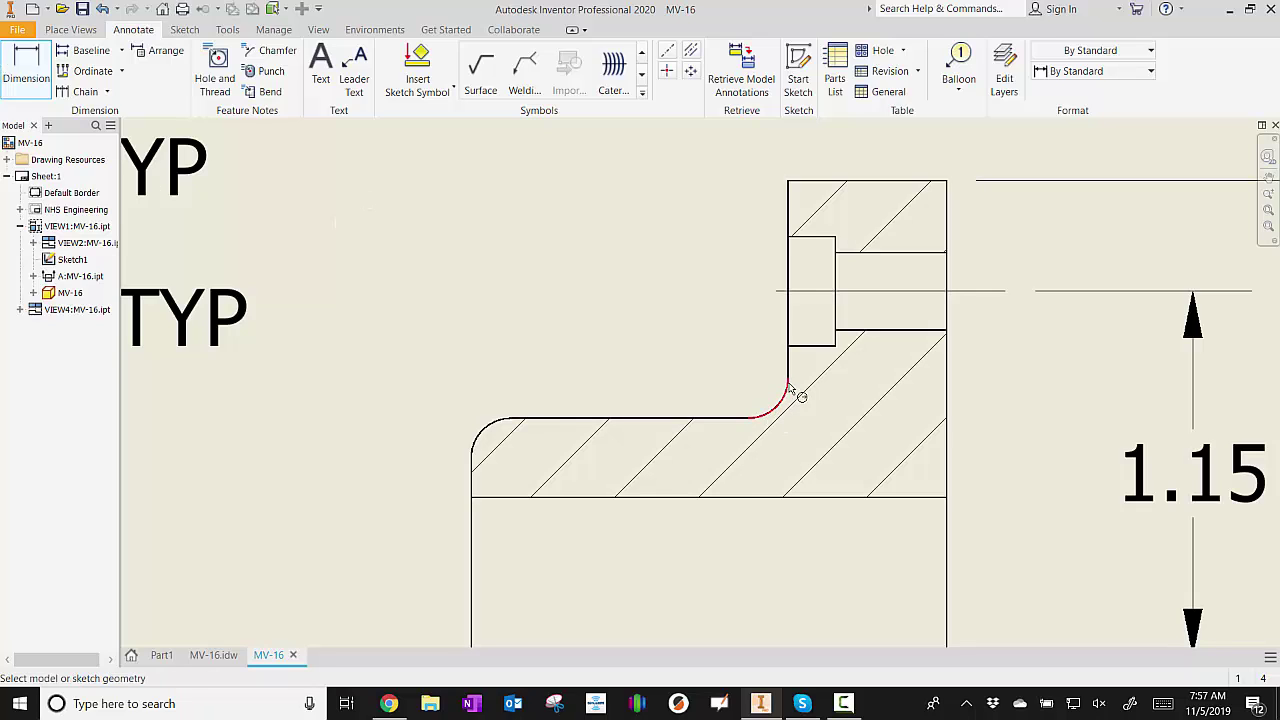
left_click(789, 395)
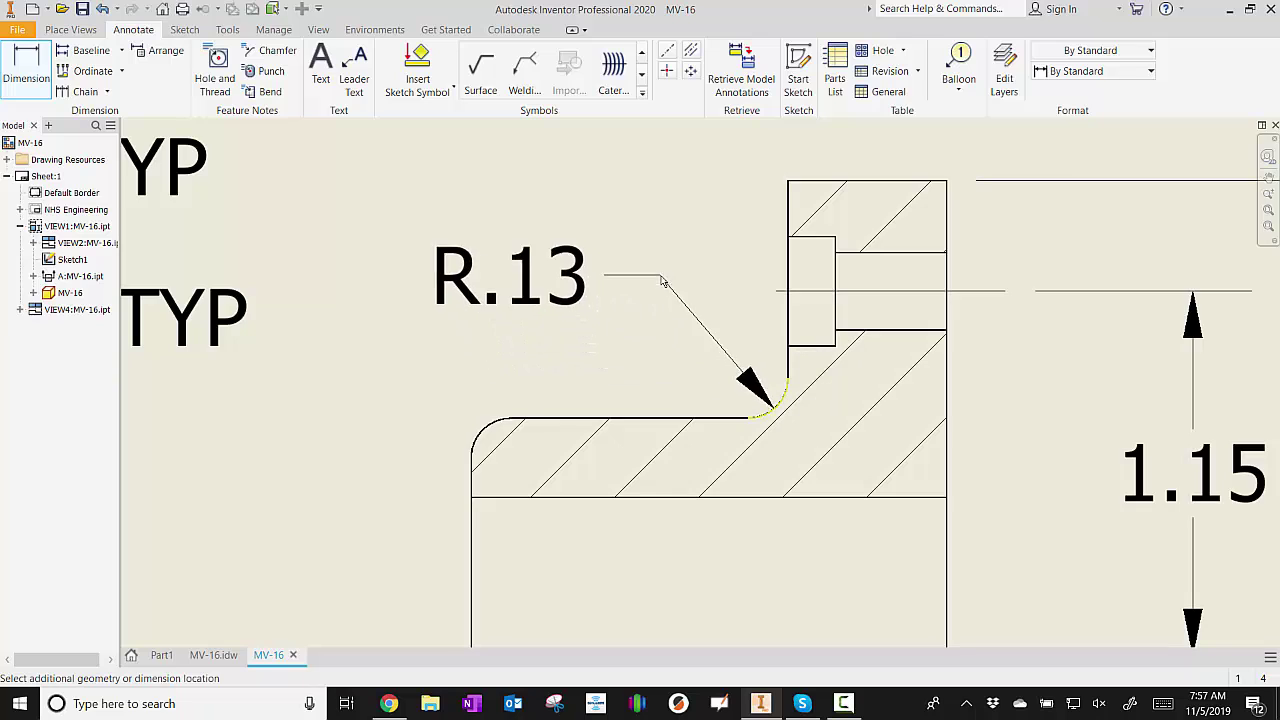
scroll(657, 283, "up", 5)
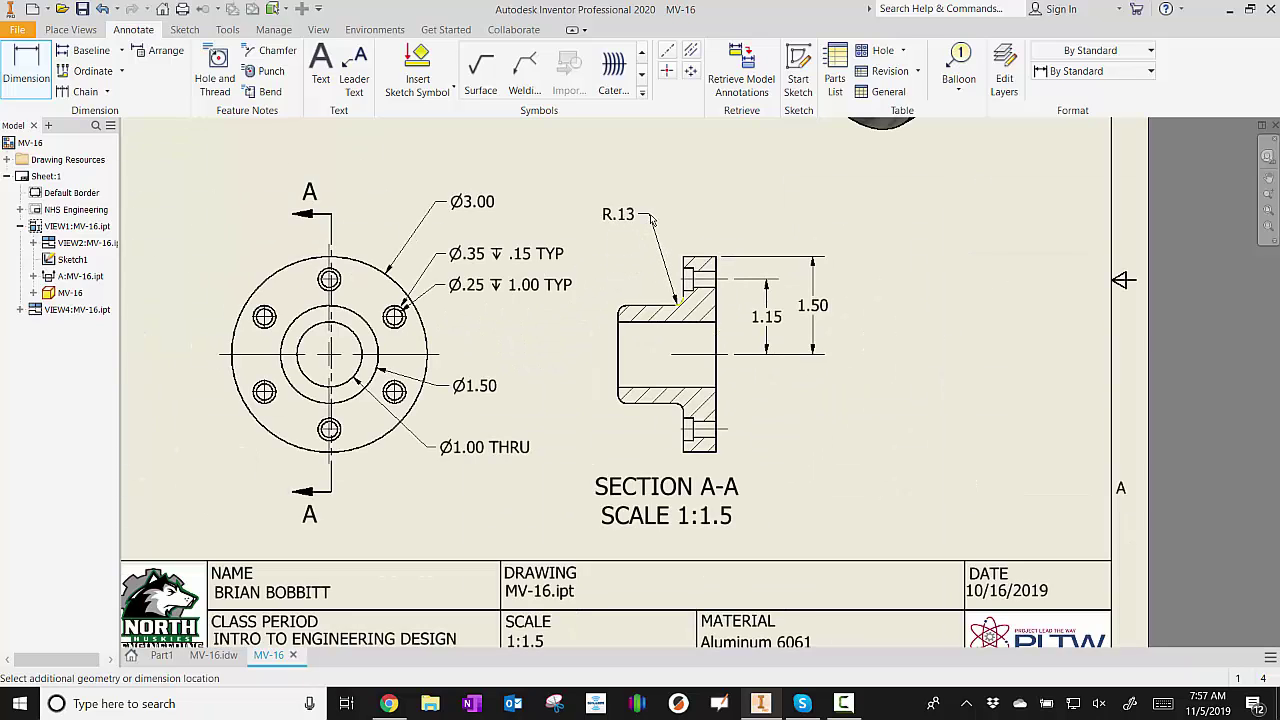
left_click(644, 214)
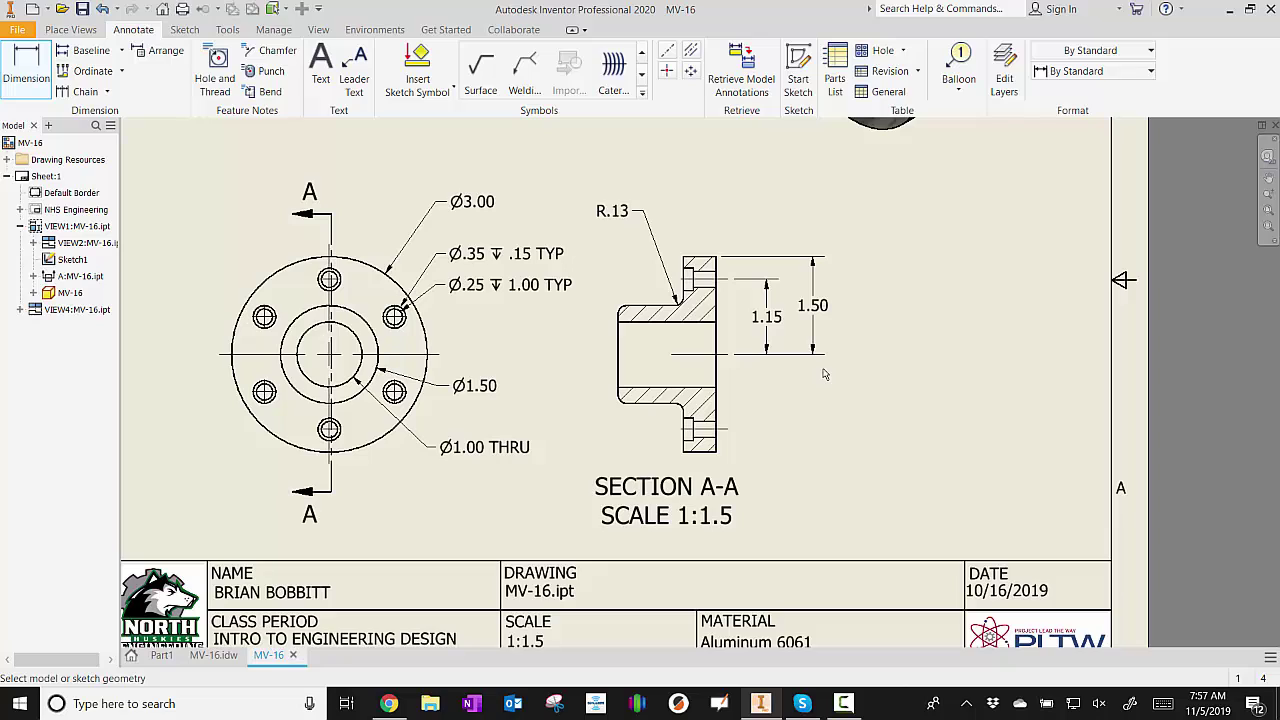
Set the fillet radius dimension's primary unit precision to three decimal places (3.123).
double_click(613, 216)
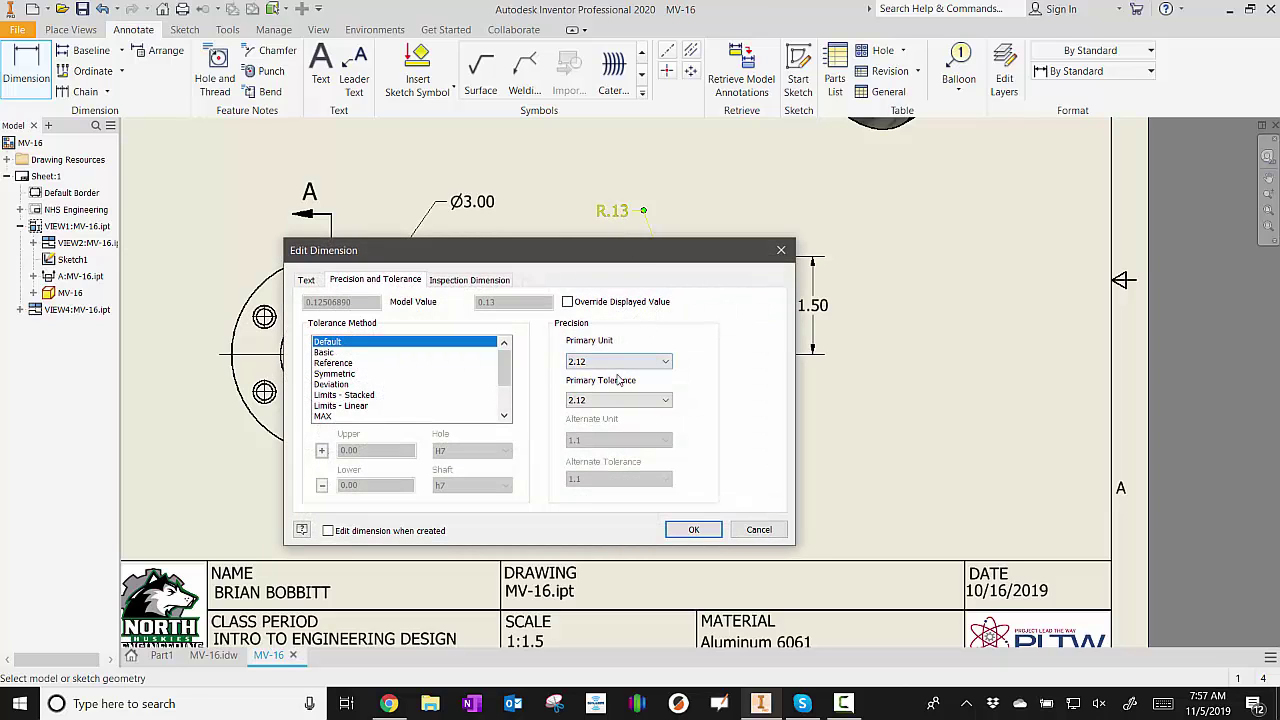
left_click(306, 281)
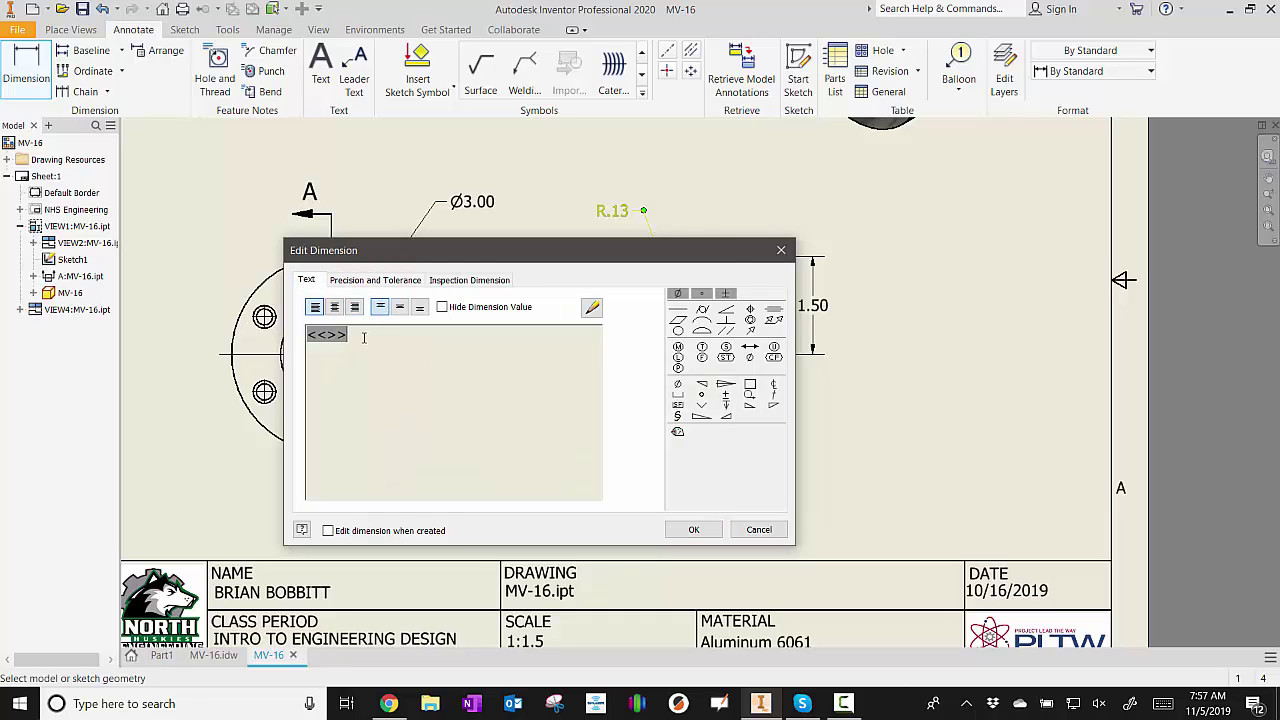
left_click(371, 282)
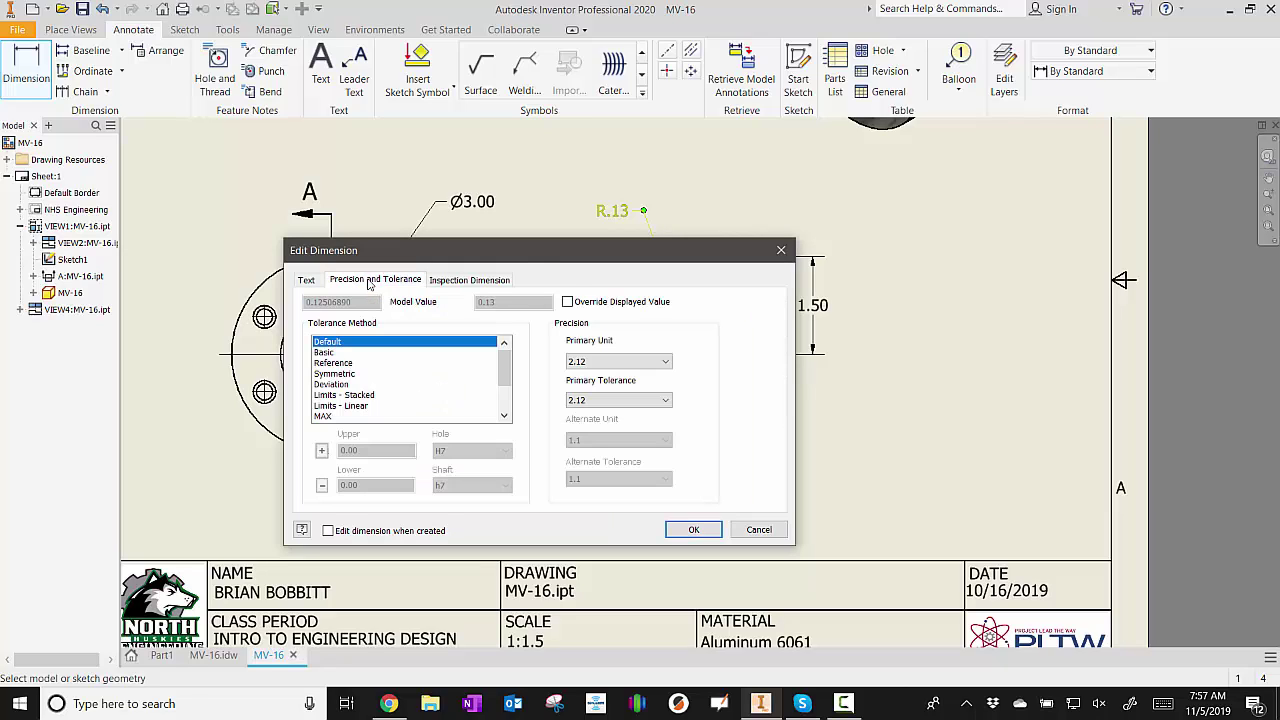
left_click(594, 363)
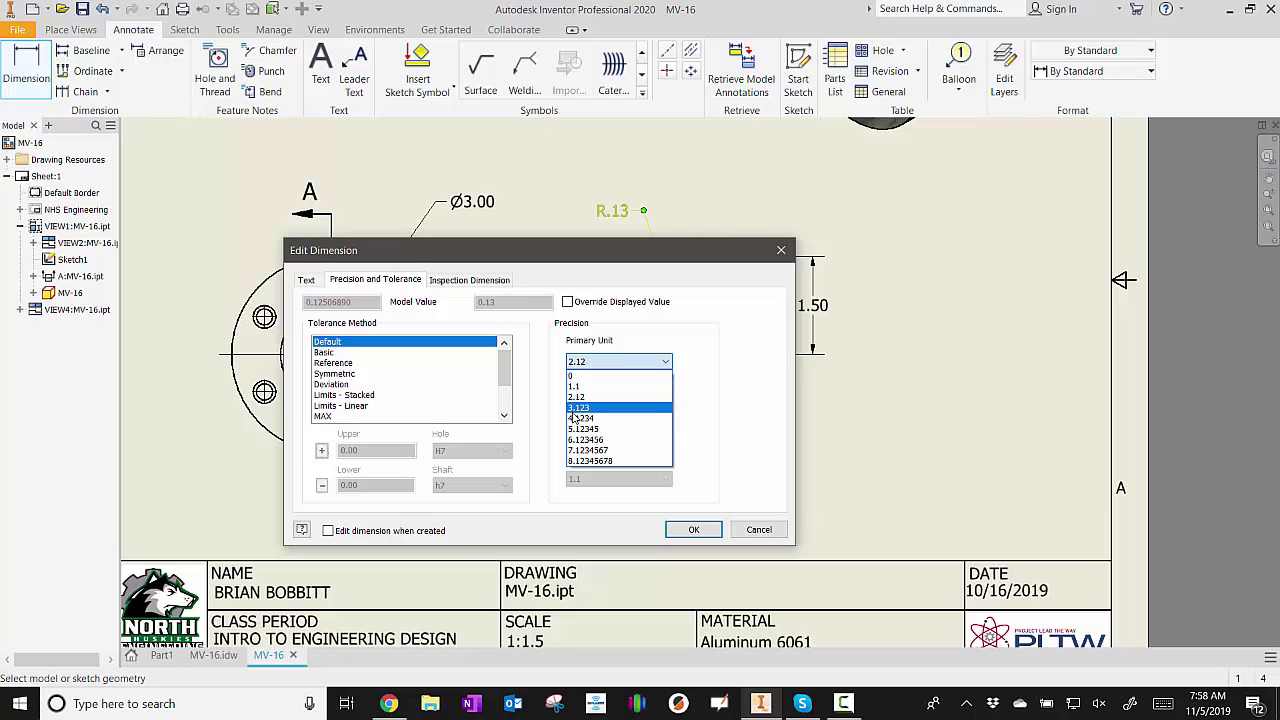
left_click(585, 409)
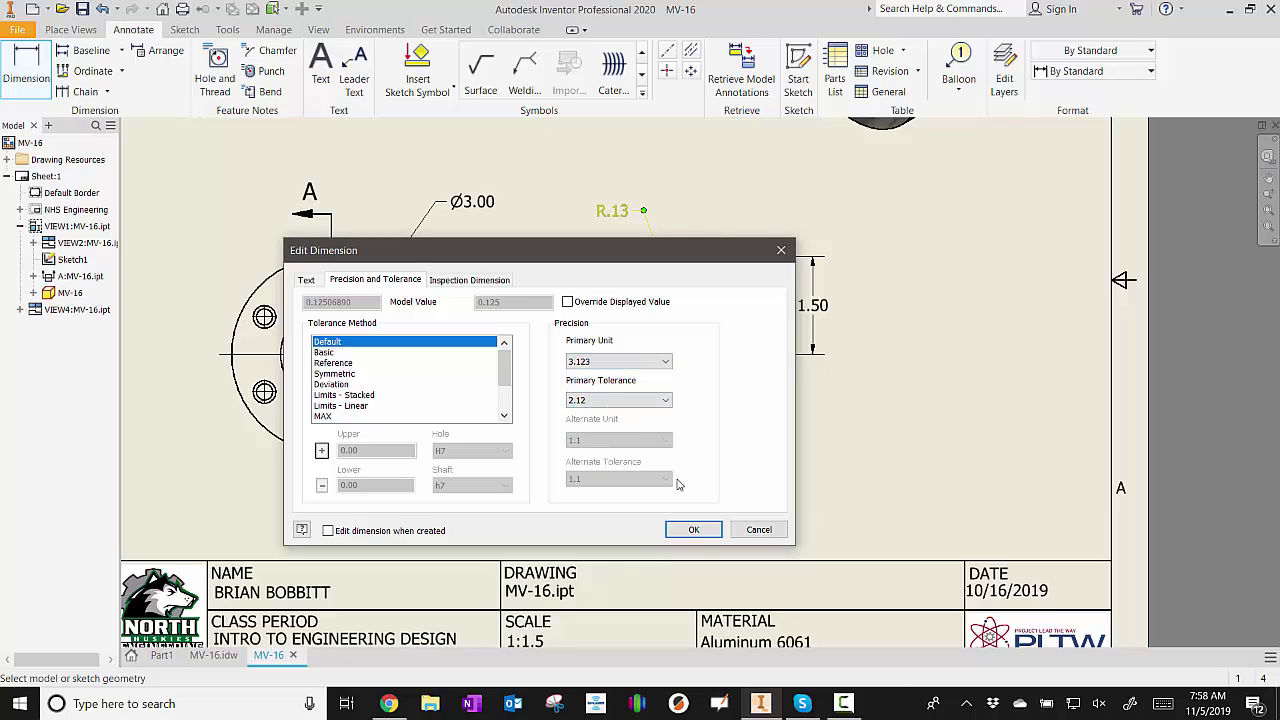
left_click(694, 528)
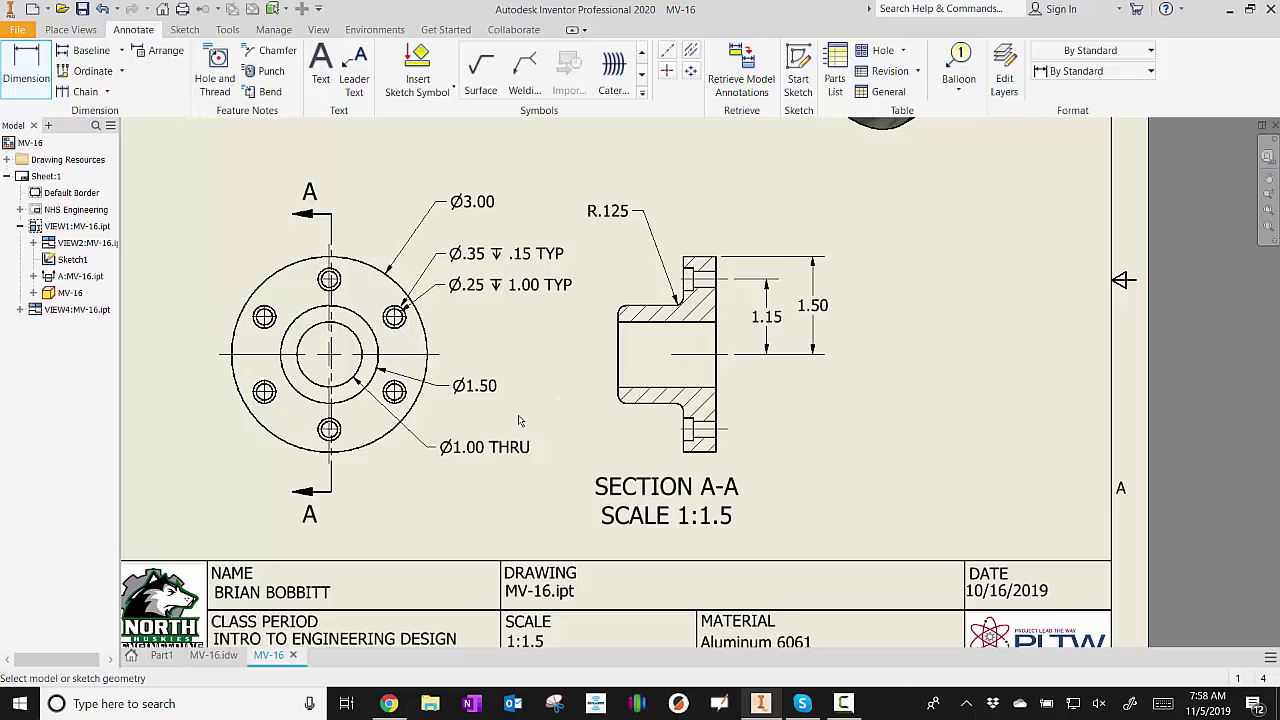
scroll(950, 368, "down", 3)
left_click(1268, 210)
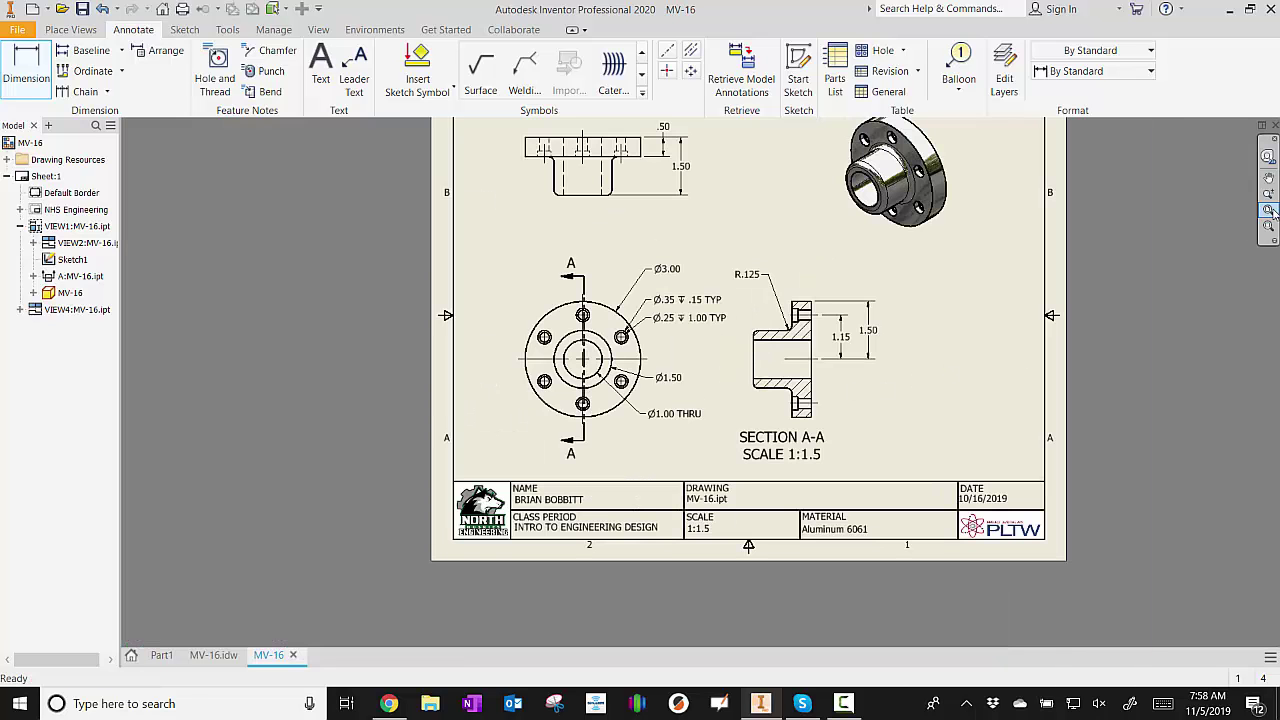